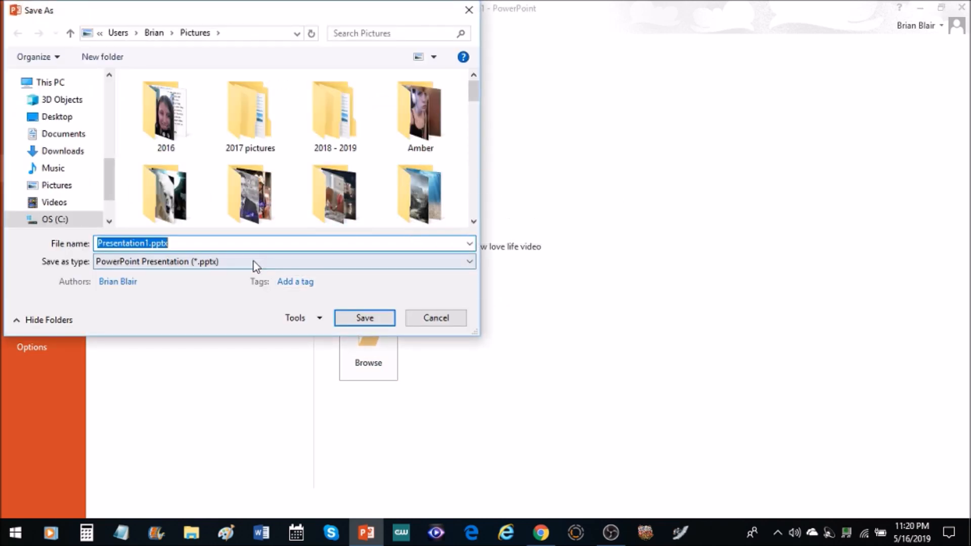
pyautogui.click(143, 265)
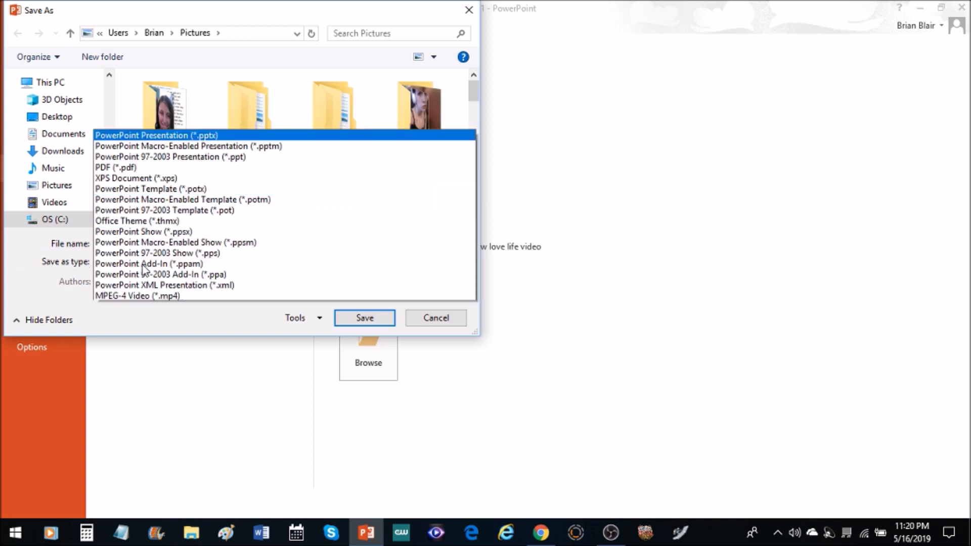
pyautogui.click(203, 197)
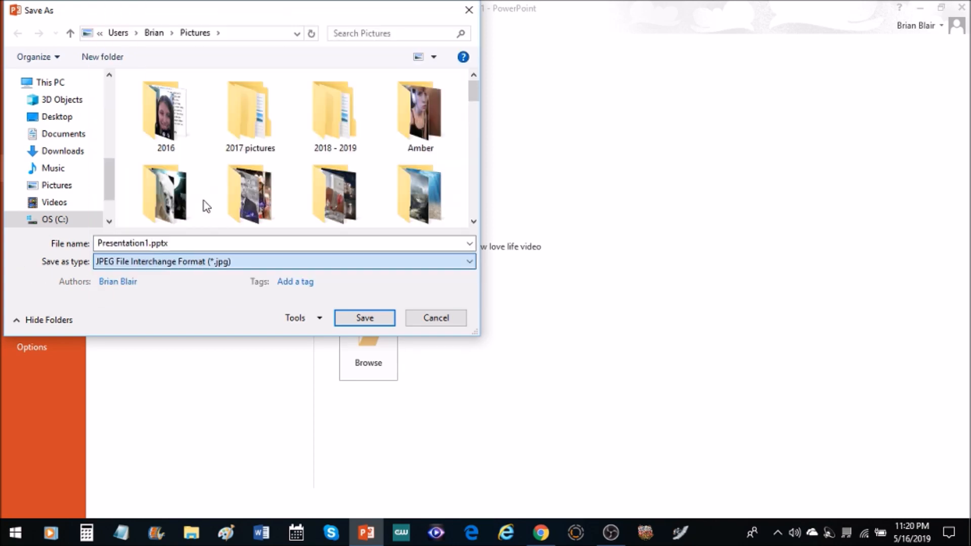
pyautogui.click(196, 244)
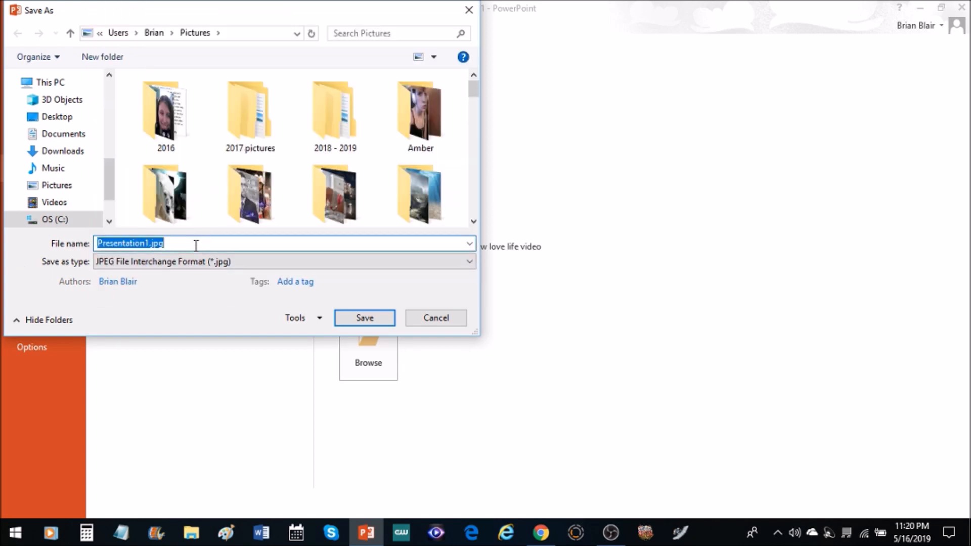
pyautogui.write('lkjhgfdsdfghj')
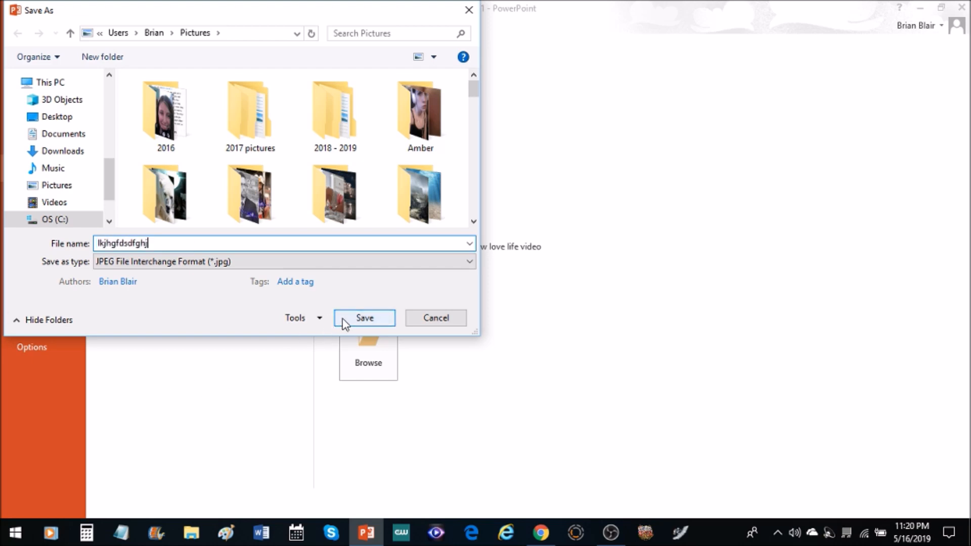
pyautogui.click(448, 319)
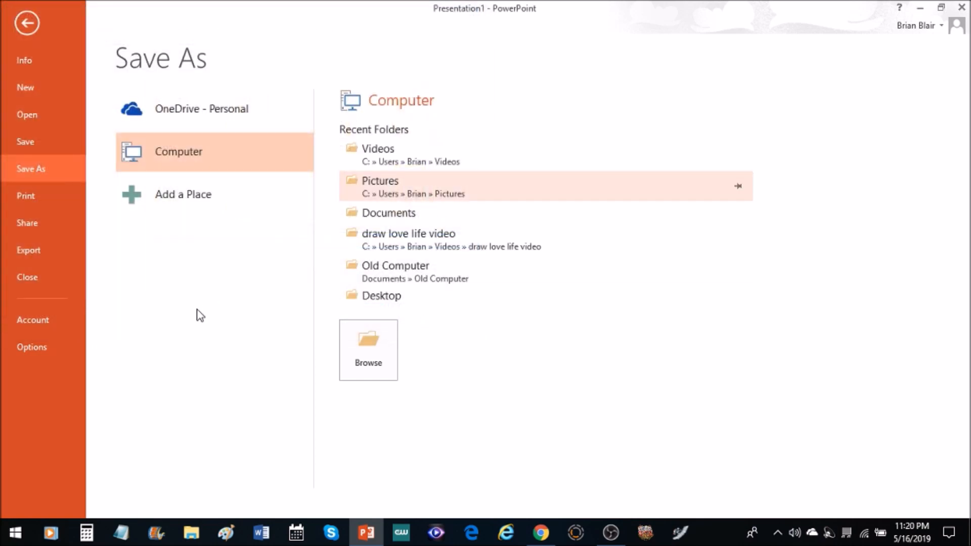
pyautogui.press('Escape')
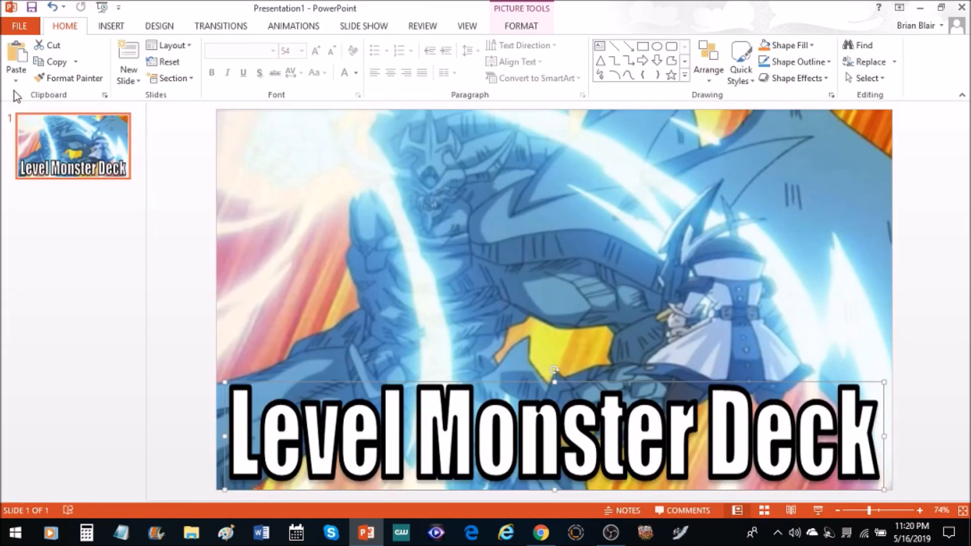
# Add a new slide with title and content placeholders after the Level Monster Deck slide
pyautogui.click(111, 25)
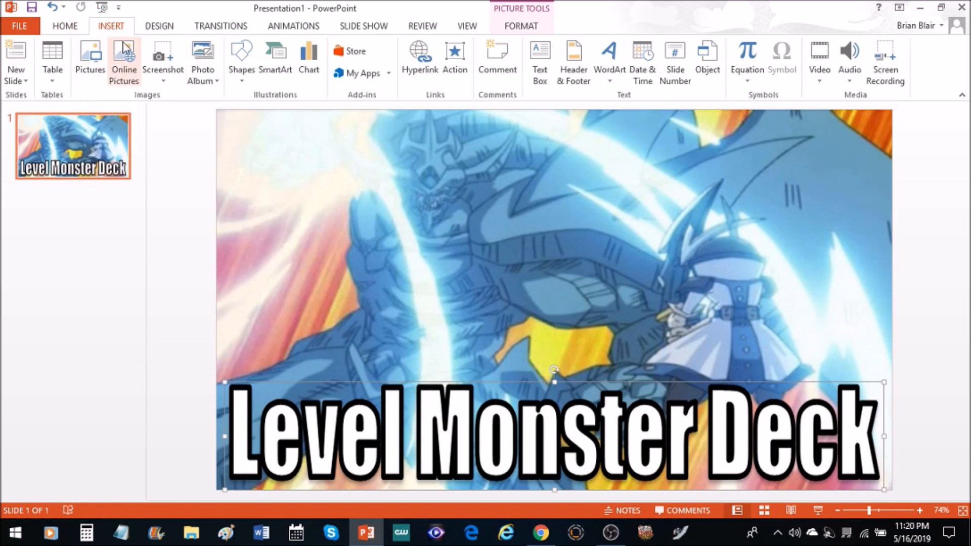
pyautogui.click(65, 31)
pyautogui.click(129, 53)
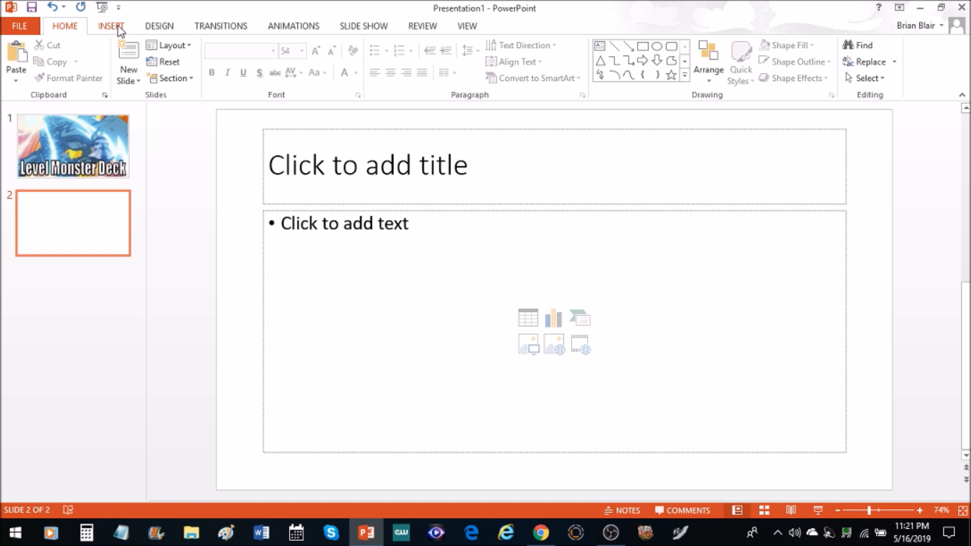
# Insert the picture dark-blue-watercolor-background-design_1034-737.jpg from the Background2 DO NOT DELETE folder in Pictures onto slide 2
pyautogui.click(111, 26)
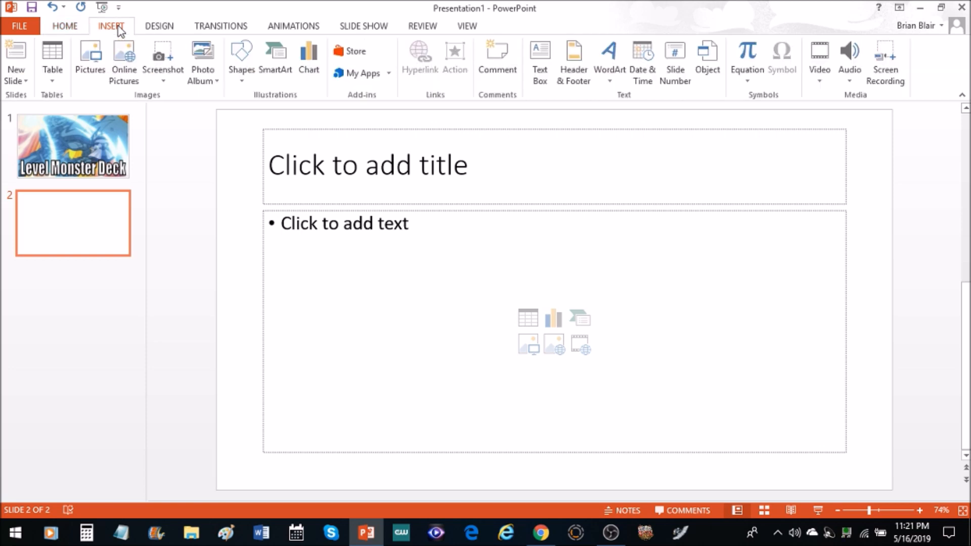
pyautogui.click(814, 74)
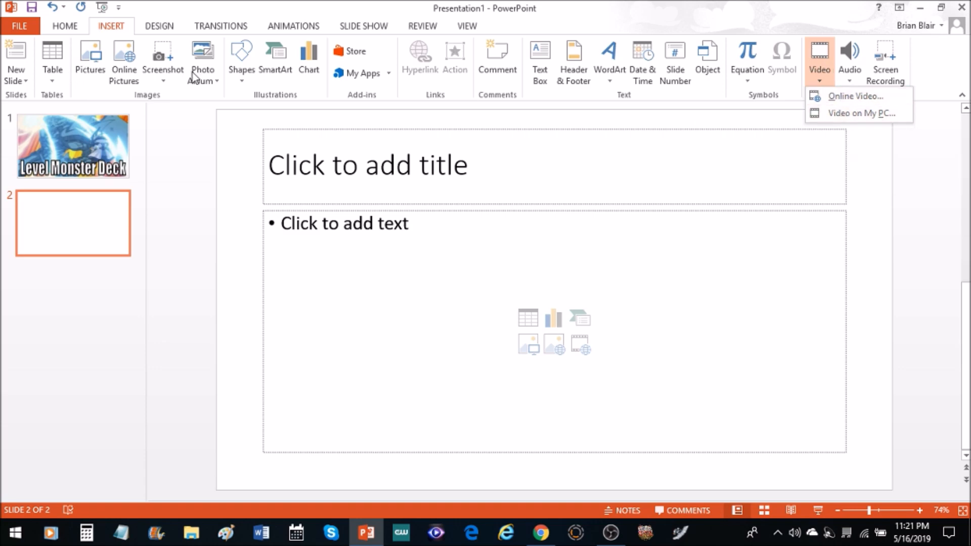
pyautogui.click(89, 70)
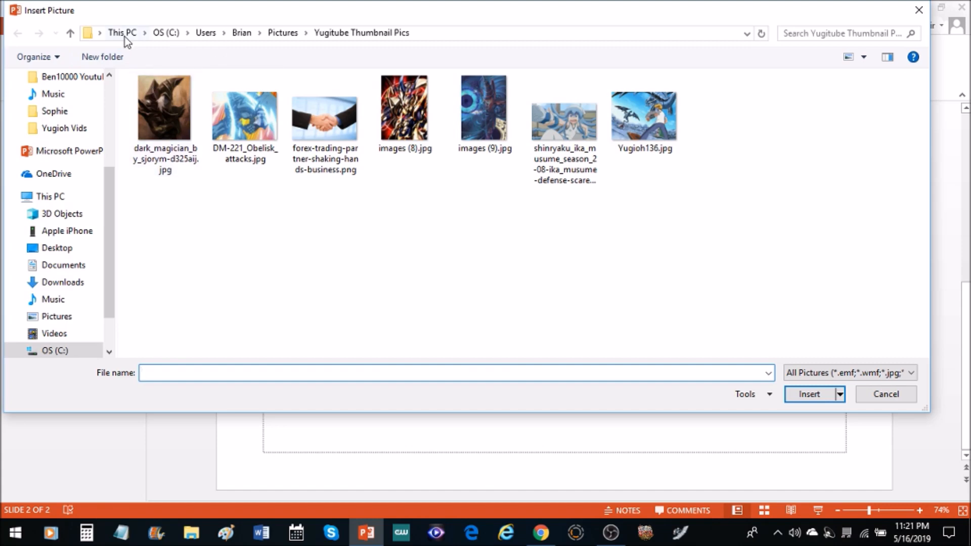
pyautogui.click(282, 33)
pyautogui.scroll(5, 925, 198)
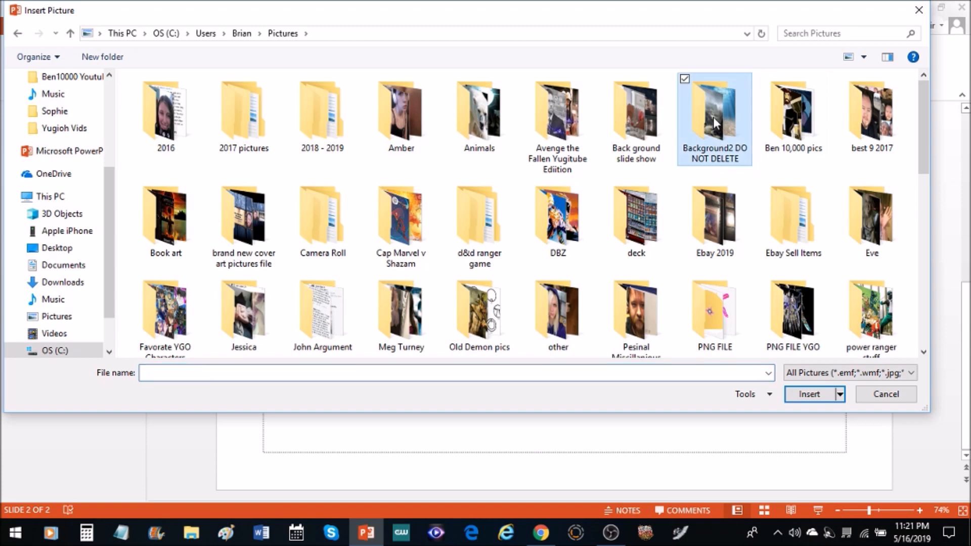
pyautogui.doubleClick(713, 117)
pyautogui.moveTo(929, 124); pyautogui.dragTo(938, 237)
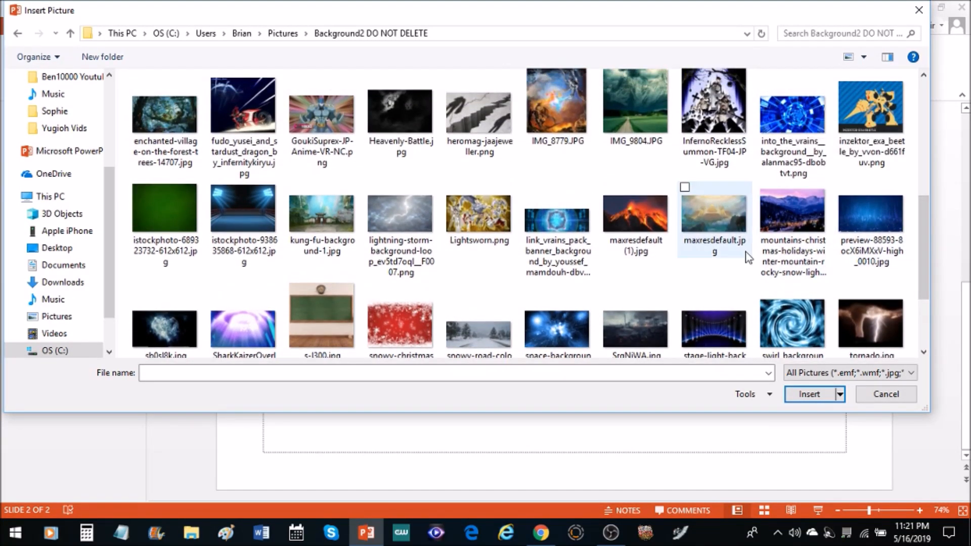
pyautogui.click(881, 202)
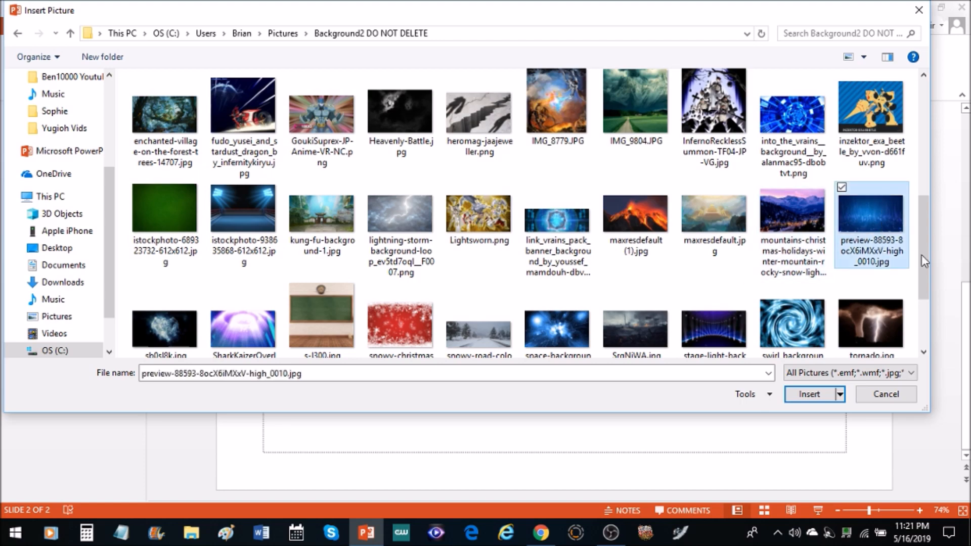
pyautogui.moveTo(924, 248); pyautogui.dragTo(928, 167)
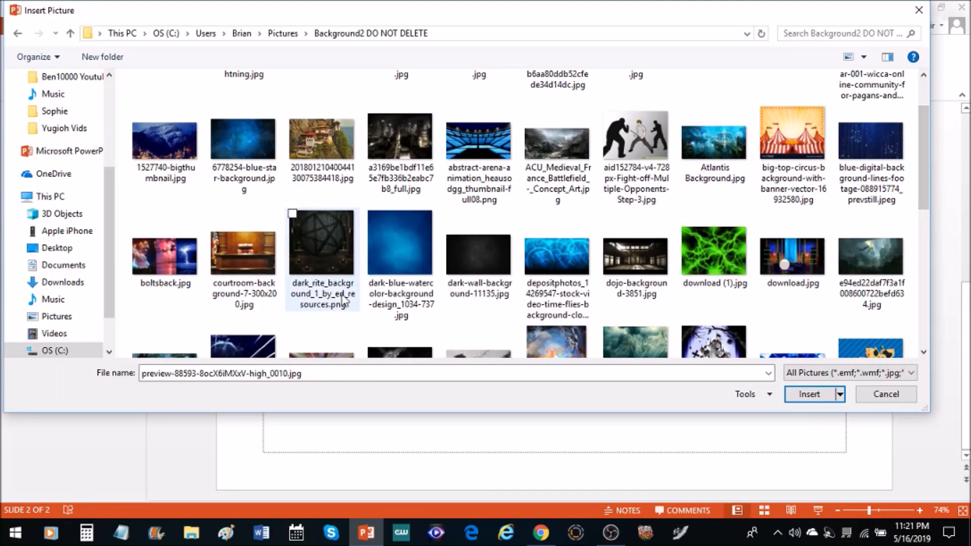
pyautogui.click(406, 254)
pyautogui.click(808, 394)
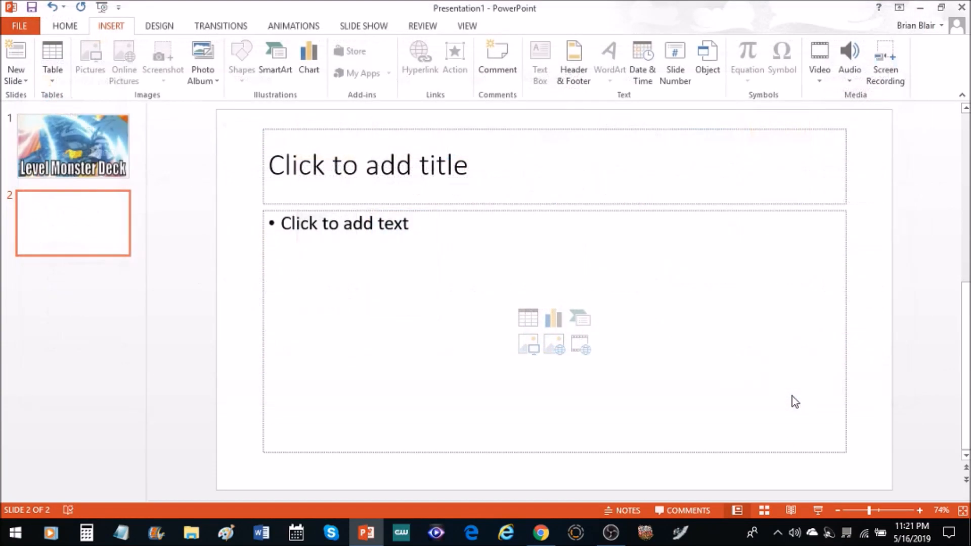
# Move the blue background picture to the slide's upper-right corner and stretch it to 7.5" high by 13.33" wide, filling the slide
pyautogui.moveTo(557, 325); pyautogui.dragTo(771, 229)
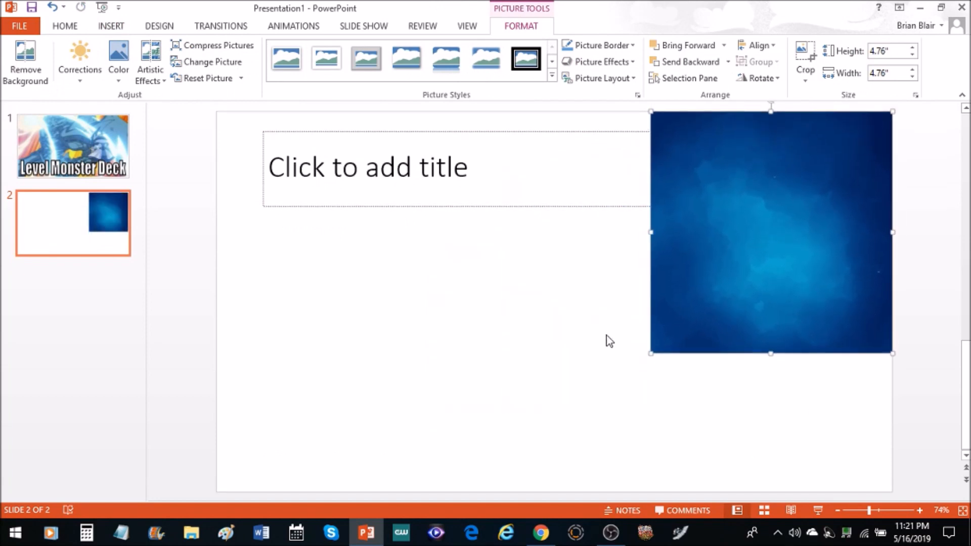
pyautogui.moveTo(650, 354); pyautogui.dragTo(530, 501)
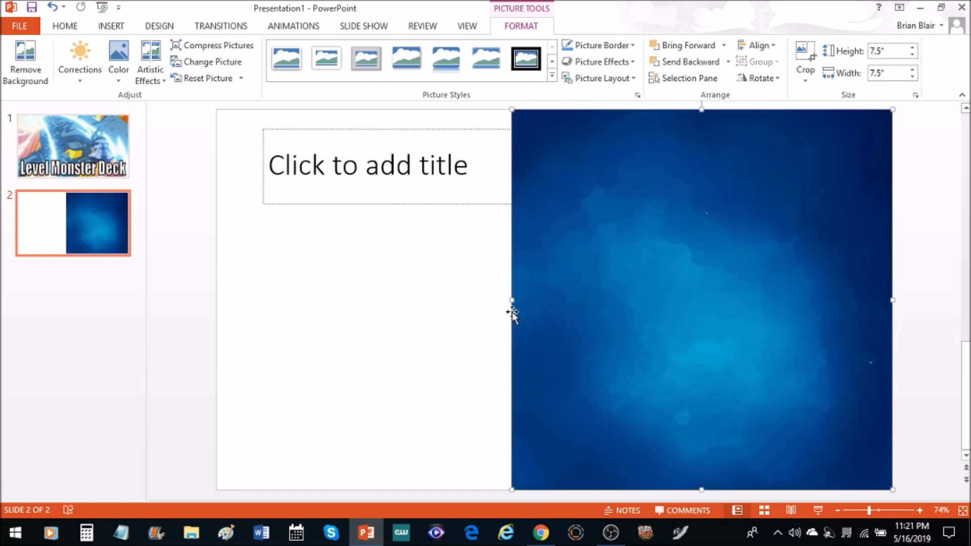
pyautogui.moveTo(511, 299); pyautogui.dragTo(217, 329)
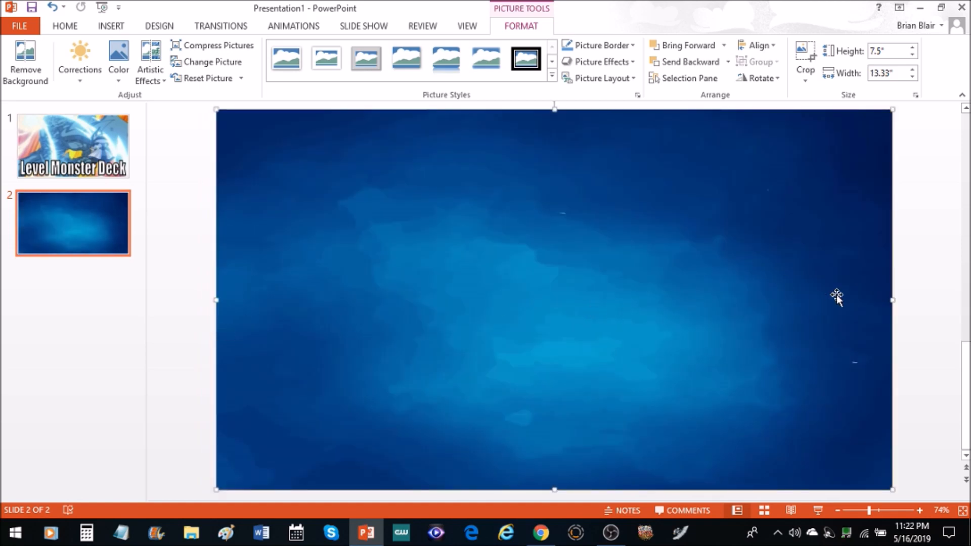
# Insert the dragon picture 15pk55s.png from the PNG FILE YGO folder onto slide 2
pyautogui.click(108, 27)
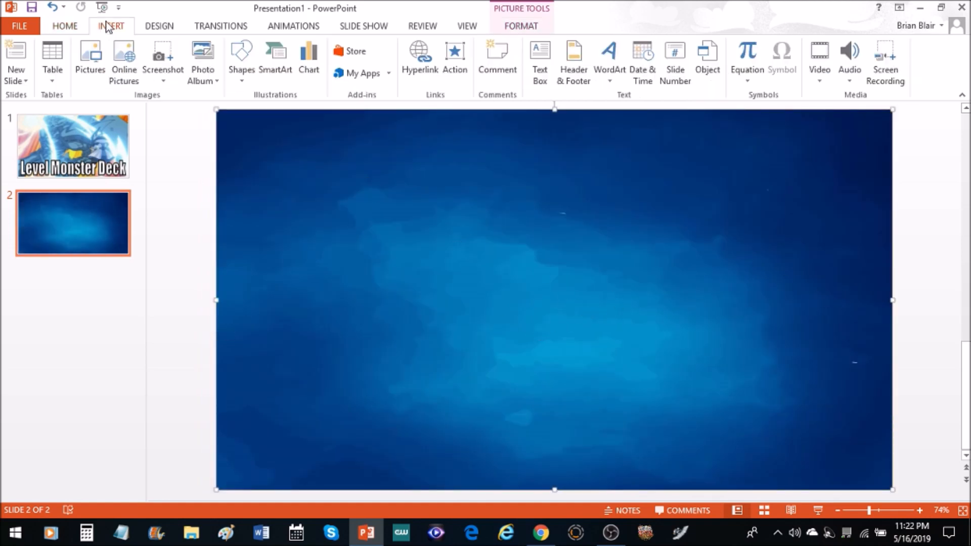
pyautogui.click(91, 53)
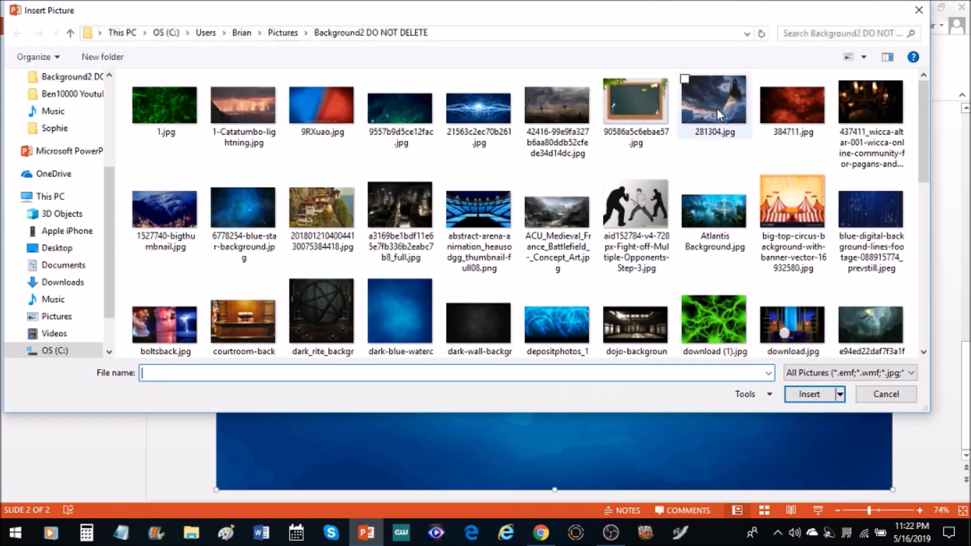
pyautogui.click(274, 34)
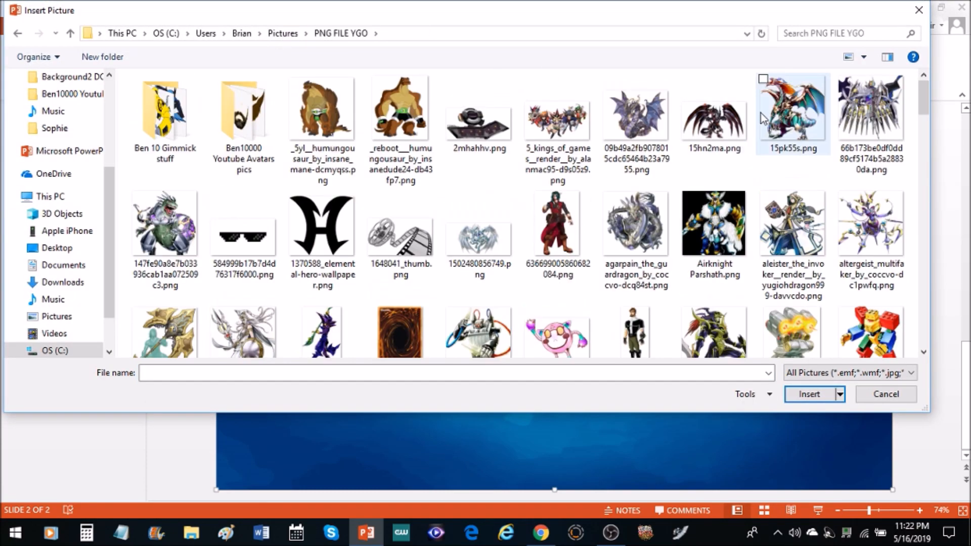
pyautogui.click(787, 114)
pyautogui.click(802, 395)
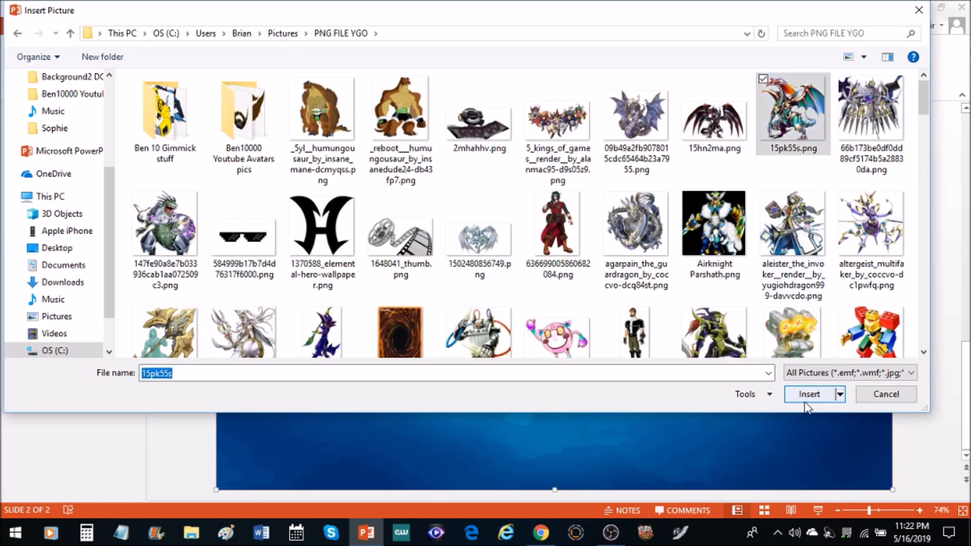
# Shrink the 15pk55s dragon to about 6.44" square and place it in the slide's lower-right corner
pyautogui.moveTo(558, 323); pyautogui.dragTo(690, 295)
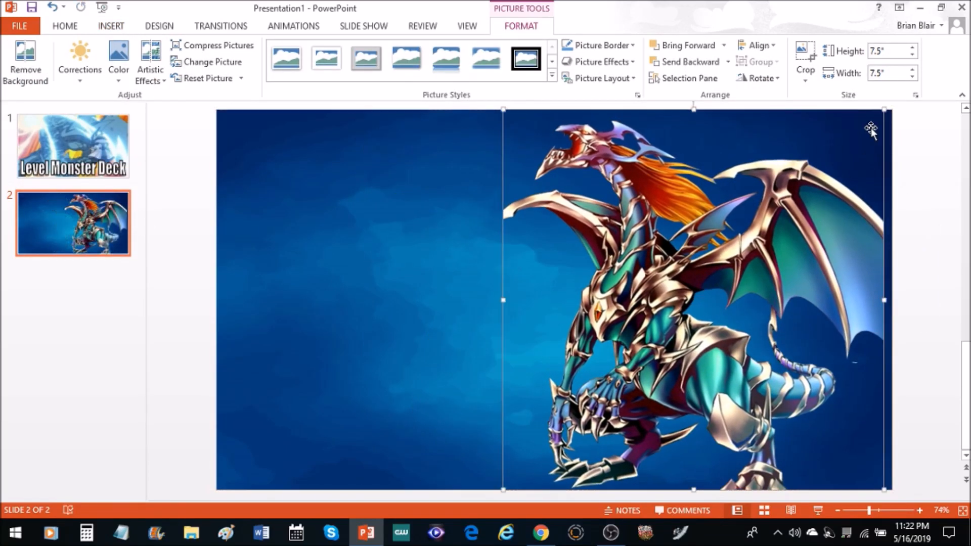
pyautogui.moveTo(883, 111); pyautogui.dragTo(830, 163)
pyautogui.moveTo(679, 321); pyautogui.dragTo(741, 314)
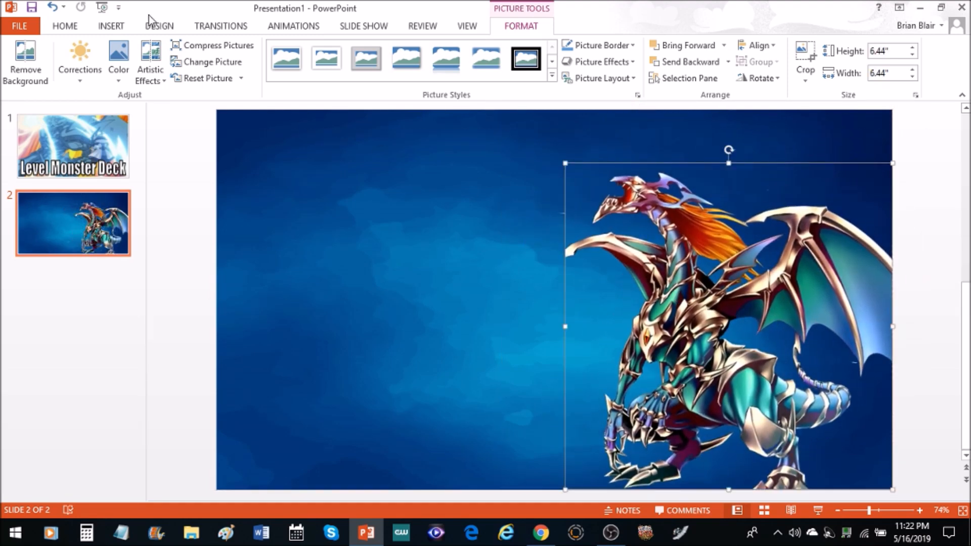
# Insert the white dragon picture 1502480856749.png from the PNG FILE YGO folder onto slide 2
pyautogui.click(112, 27)
pyautogui.click(95, 65)
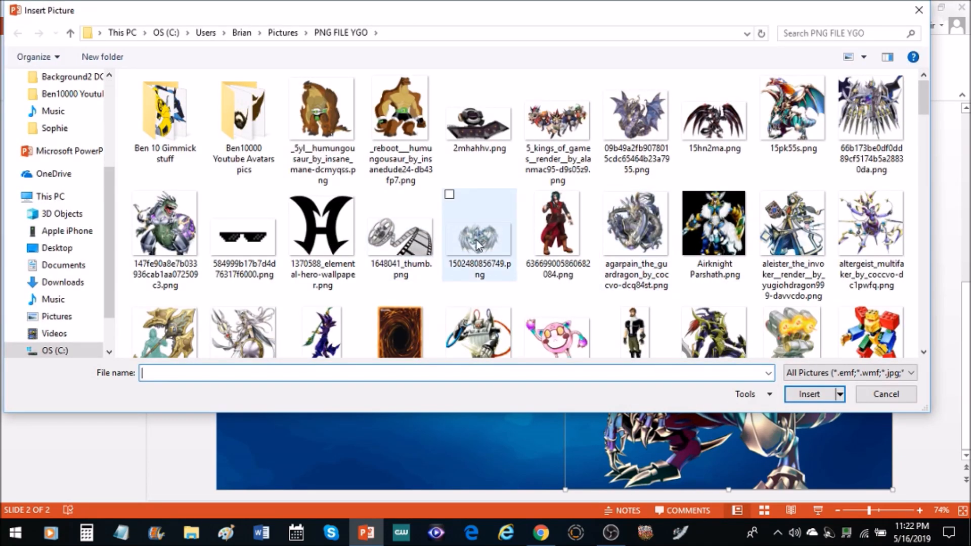
pyautogui.click(480, 232)
pyautogui.click(809, 395)
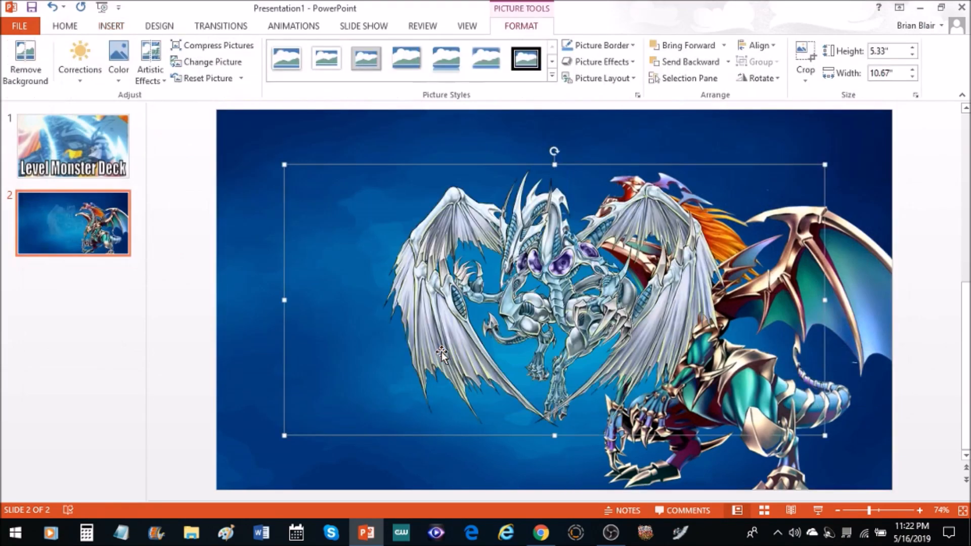
# Flip the white dragon horizontally and position it in the slide's upper-left area
pyautogui.moveTo(441, 352); pyautogui.dragTo(287, 345)
pyautogui.click(768, 77)
pyautogui.click(769, 148)
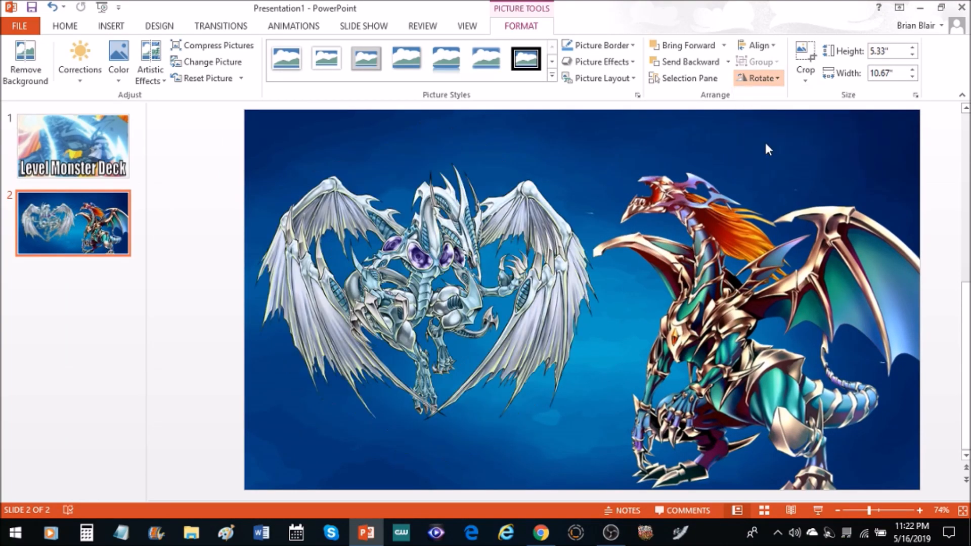
pyautogui.moveTo(417, 255); pyautogui.dragTo(393, 206)
# Insert Ben_10,000_OS.png from the PNG FILE YGO folder onto slide 2 and place it between the monsters at the slide's lower edge
pyautogui.click(113, 26)
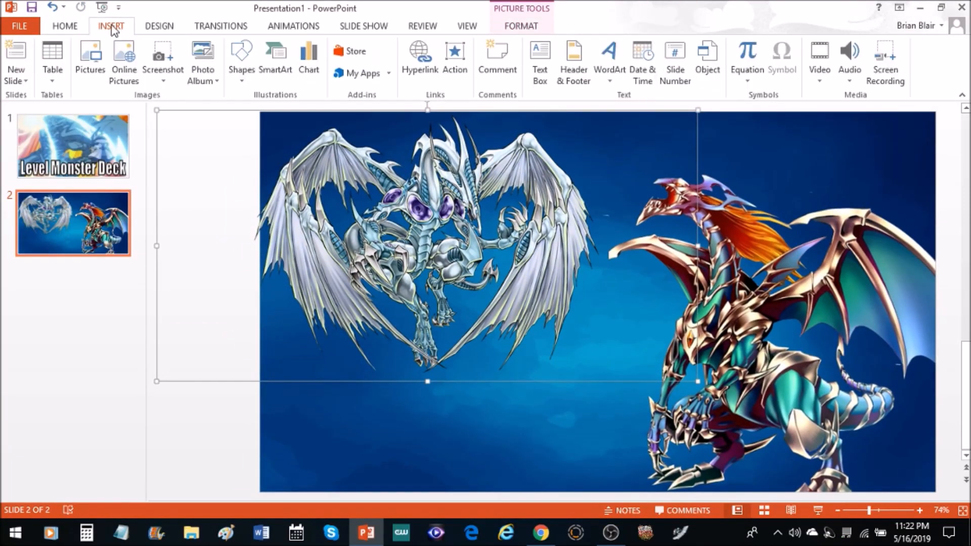
pyautogui.click(94, 56)
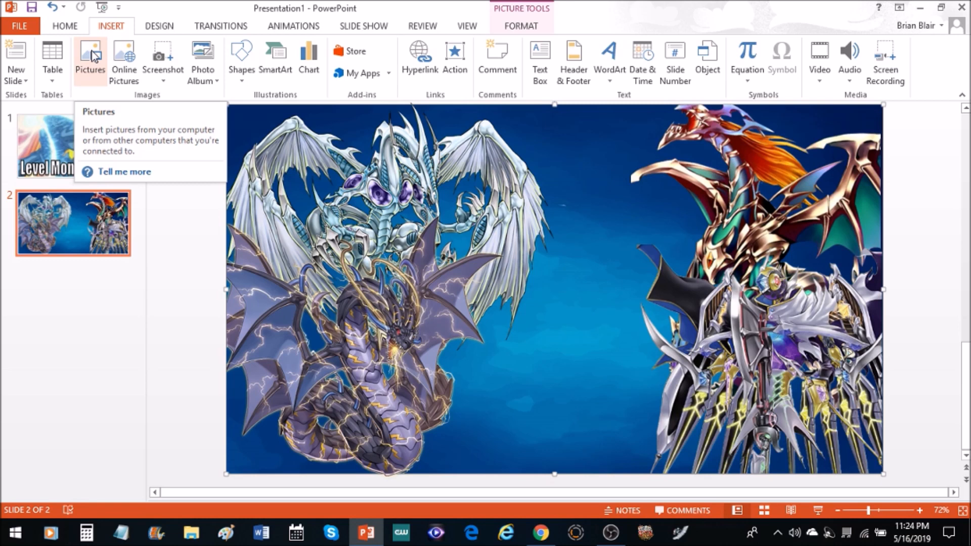
pyautogui.click(95, 56)
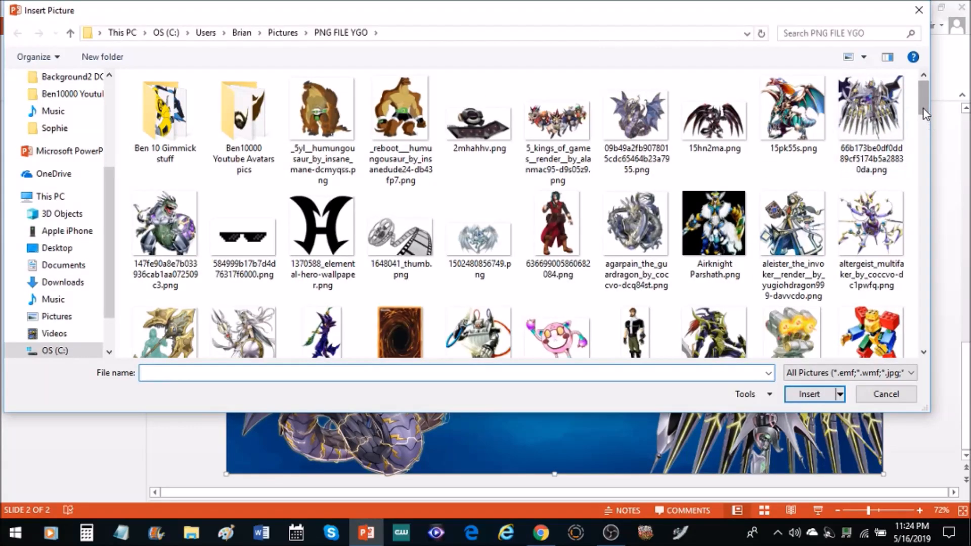
pyautogui.scroll(-5, 923, 109)
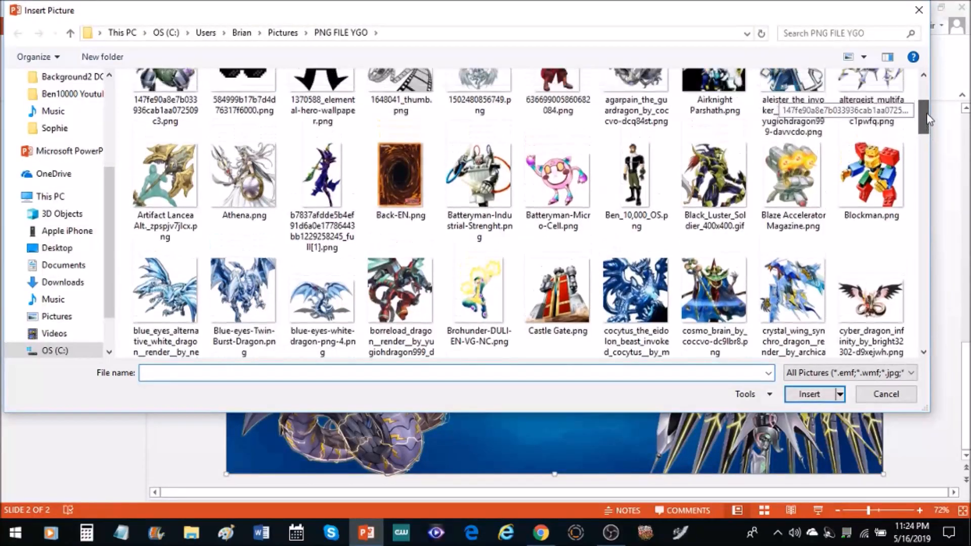
pyautogui.scroll(5, 927, 103)
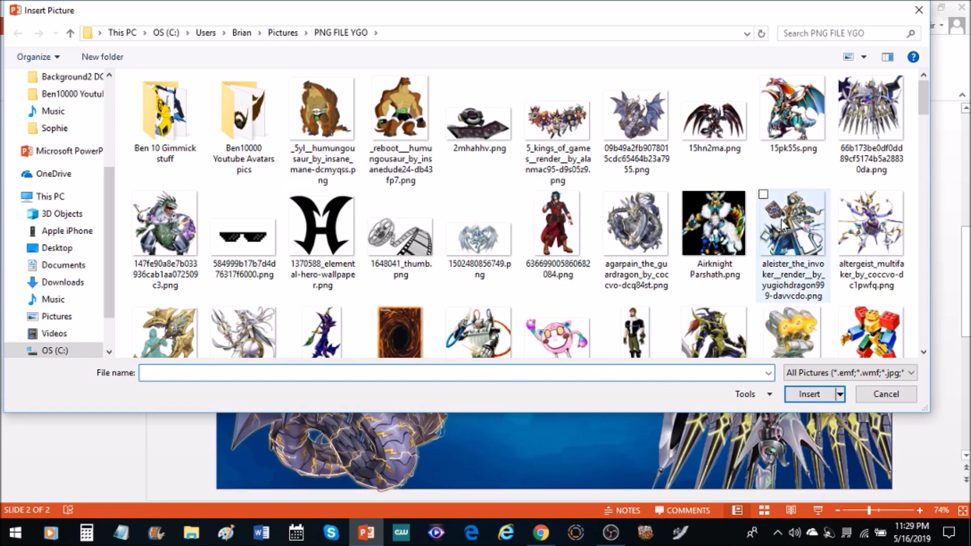
pyautogui.moveTo(928, 106); pyautogui.dragTo(929, 127)
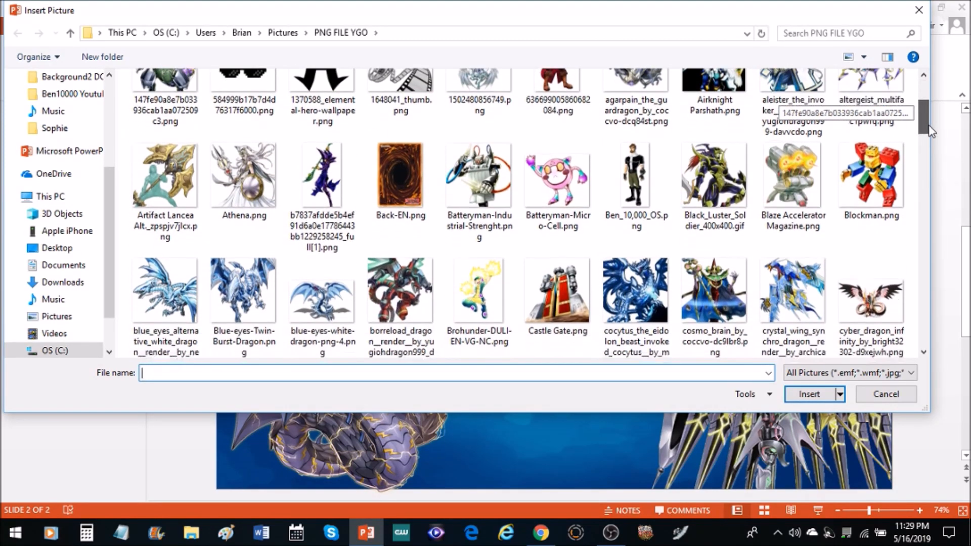
pyautogui.click(638, 188)
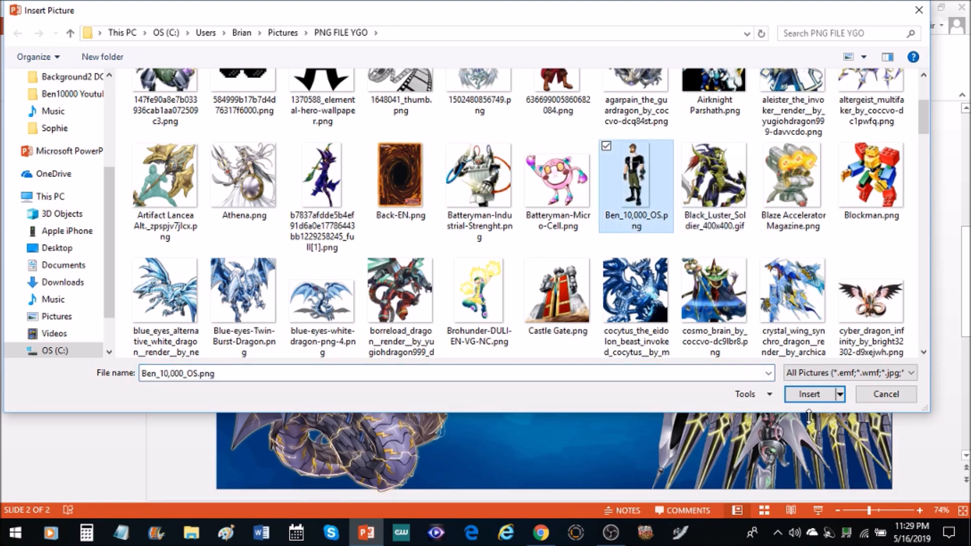
pyautogui.click(809, 395)
pyautogui.moveTo(568, 236); pyautogui.dragTo(585, 272)
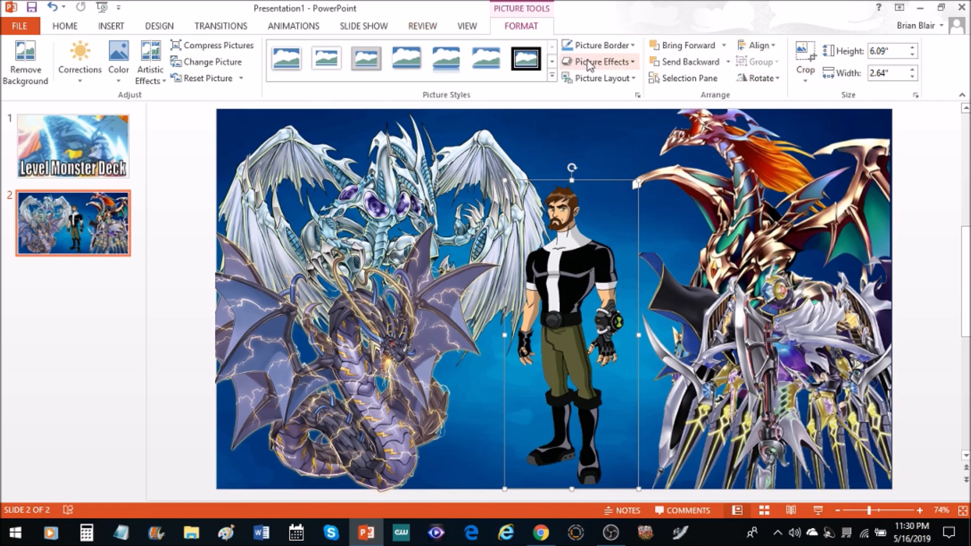
# Add a blue 10 pt glow with 0% transparency around the Ben 10,000 character
pyautogui.click(552, 75)
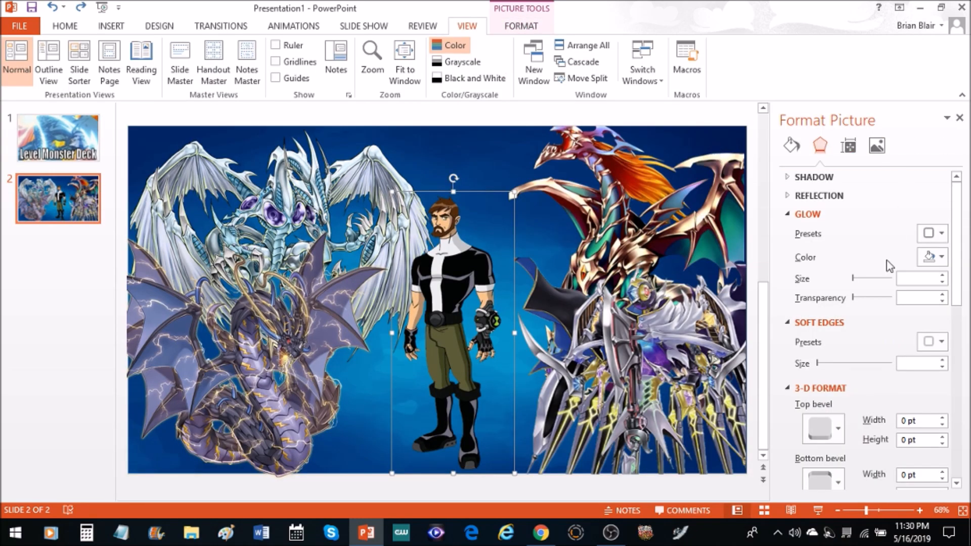
pyautogui.click(941, 257)
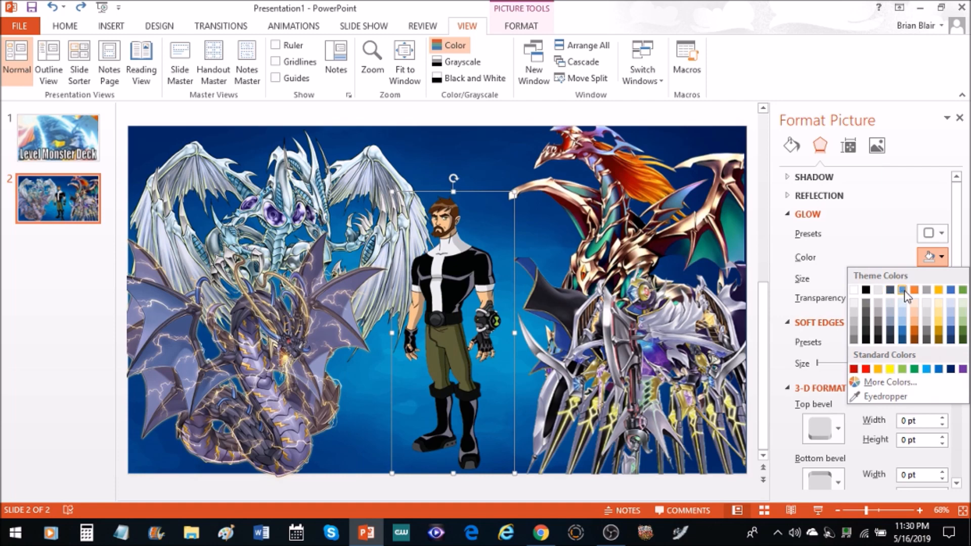
pyautogui.click(899, 324)
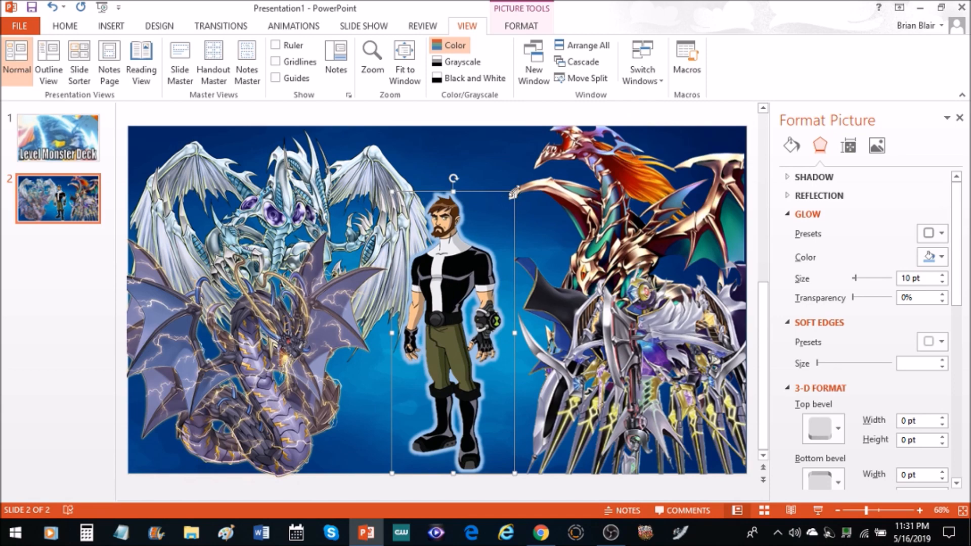
# Enlarge the glowing character and move it down so its legs run past the slide's lower edge
pyautogui.moveTo(514, 192); pyautogui.dragTo(613, 175)
pyautogui.moveTo(582, 192); pyautogui.dragTo(582, 192)
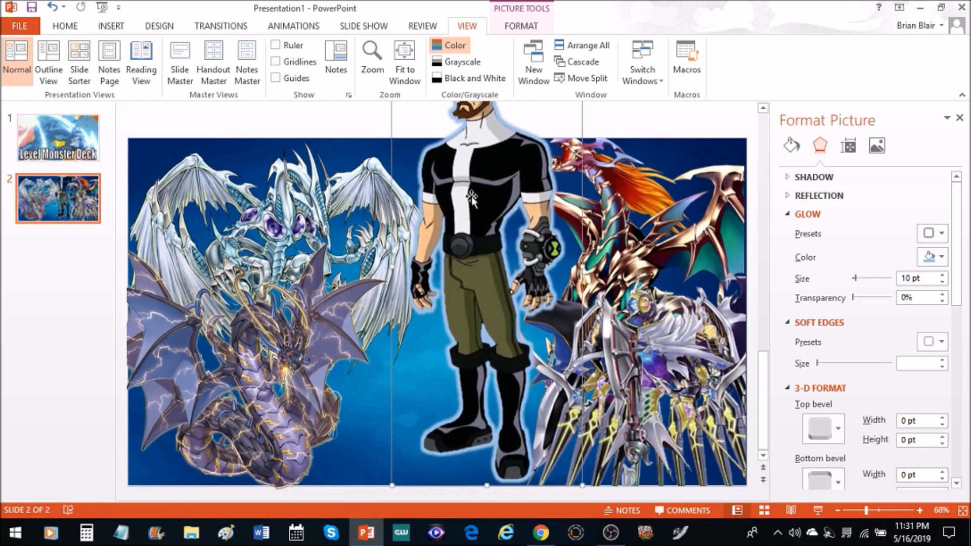
pyautogui.moveTo(470, 199); pyautogui.dragTo(447, 286)
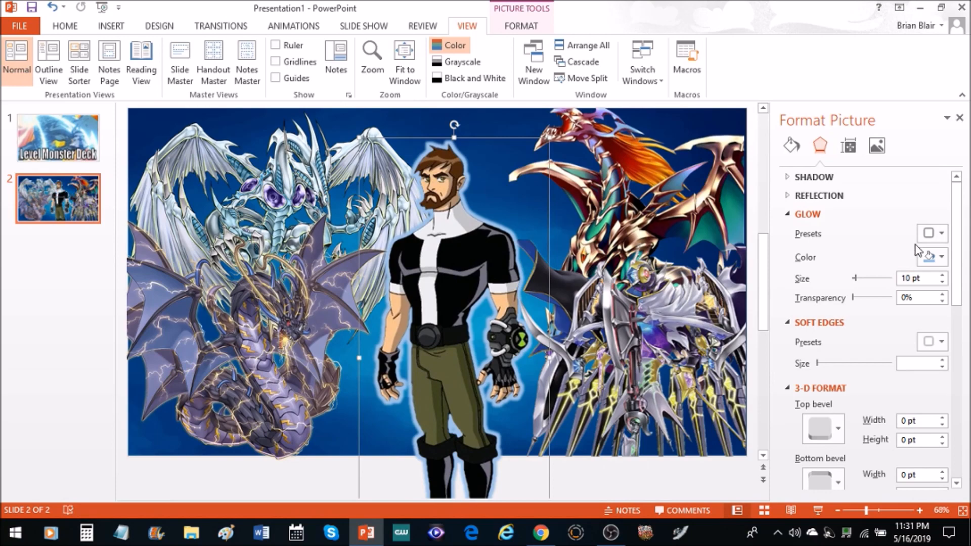
# Change the character's glow to the theme's gold colour and shift the figure slightly to the right
pyautogui.click(939, 258)
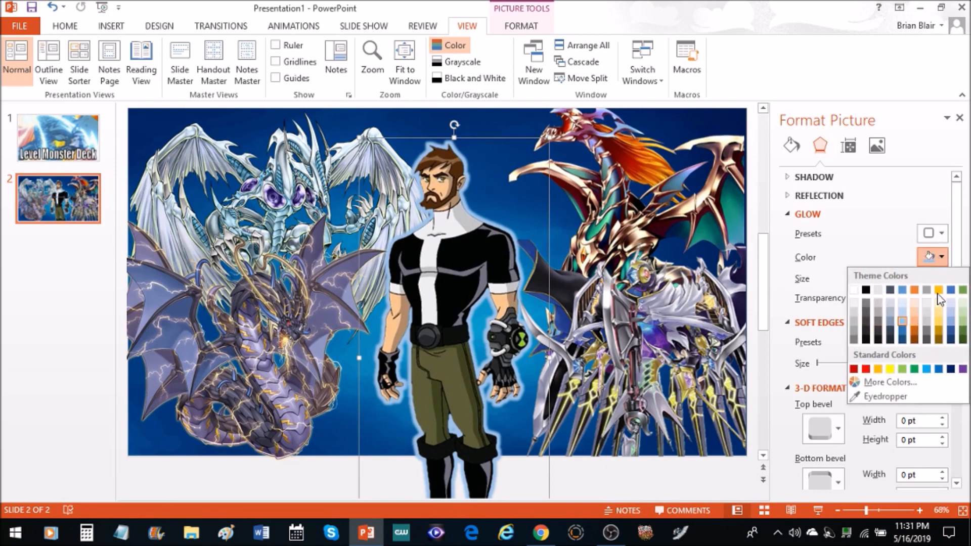
pyautogui.click(939, 291)
pyautogui.moveTo(455, 262); pyautogui.dragTo(461, 263)
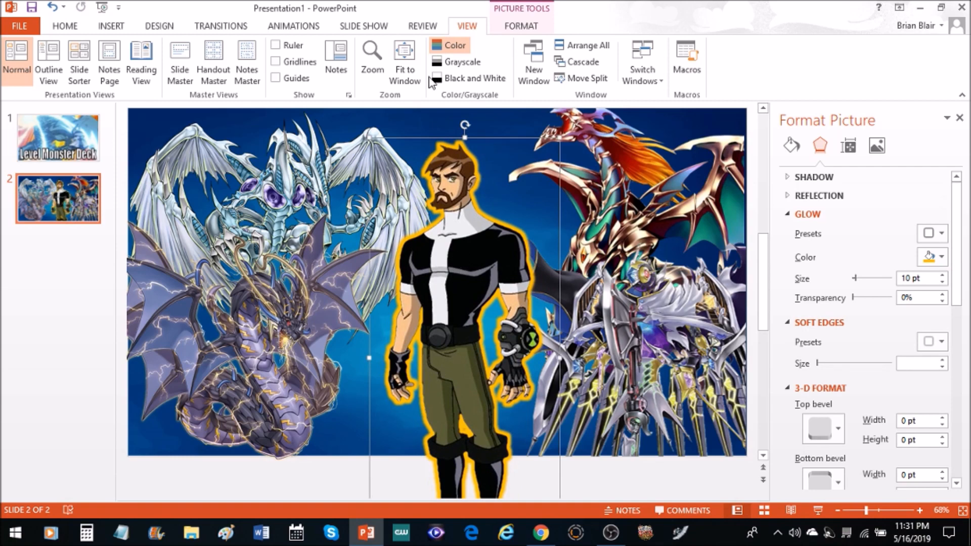
# Copy the "Level Monster Deck" title picture from slide 1
pyautogui.click(78, 27)
pyautogui.click(56, 138)
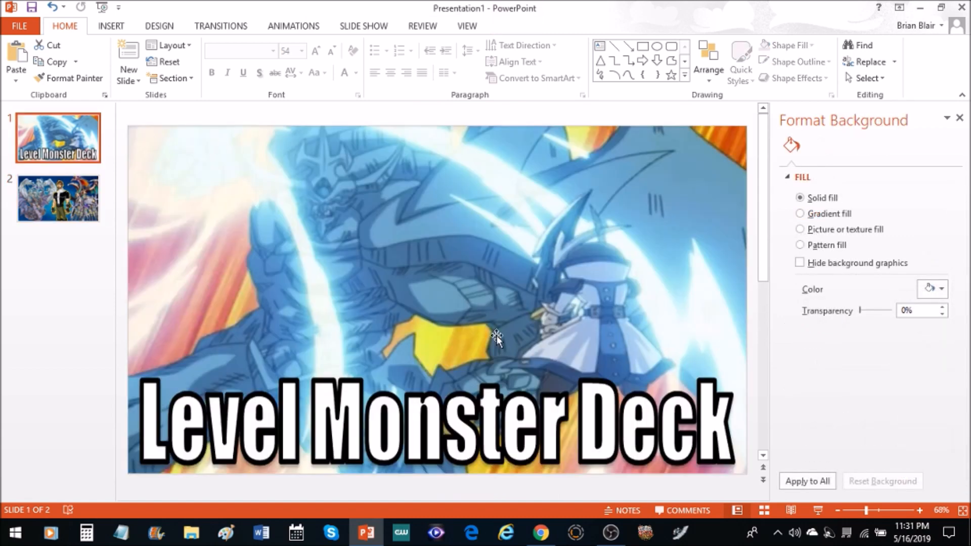
pyautogui.click(488, 405)
pyautogui.rightClick(488, 405)
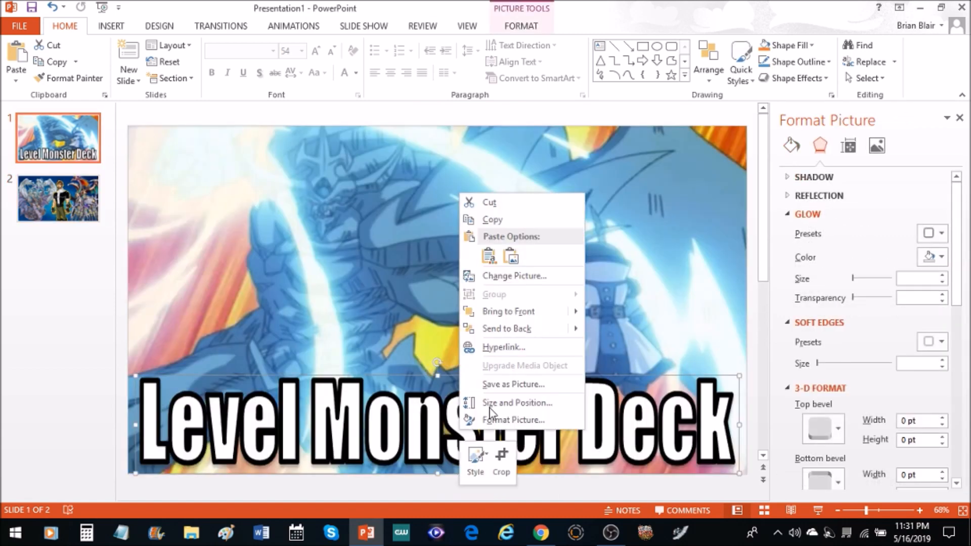
pyautogui.click(500, 223)
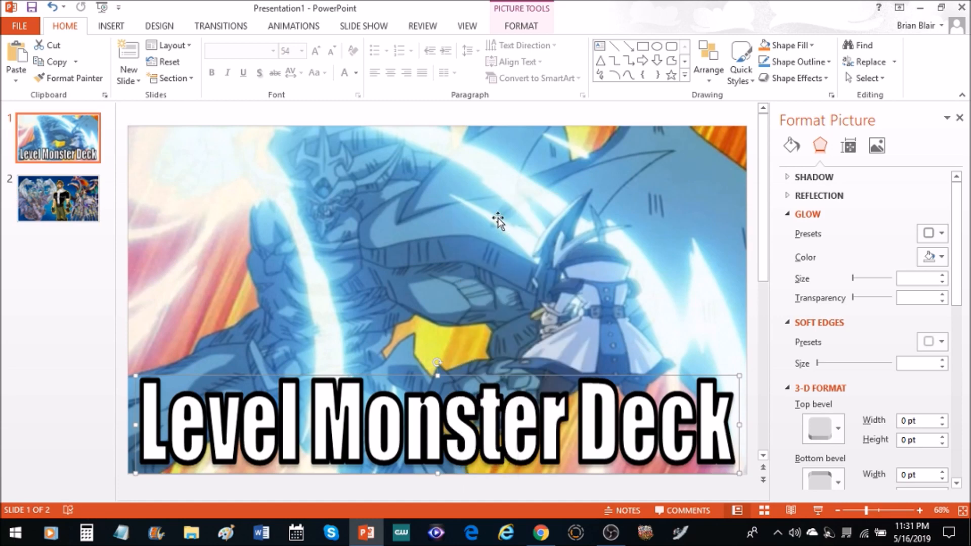
# Paste the title onto slide 2 as a picture and position it across the lower part of the slide
pyautogui.click(36, 213)
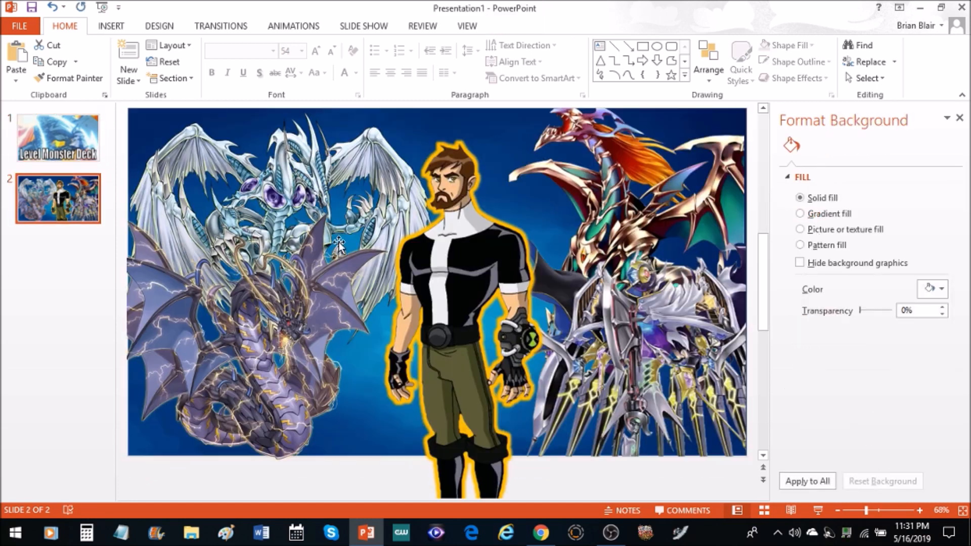
pyautogui.click(514, 210)
pyautogui.rightClick(657, 213)
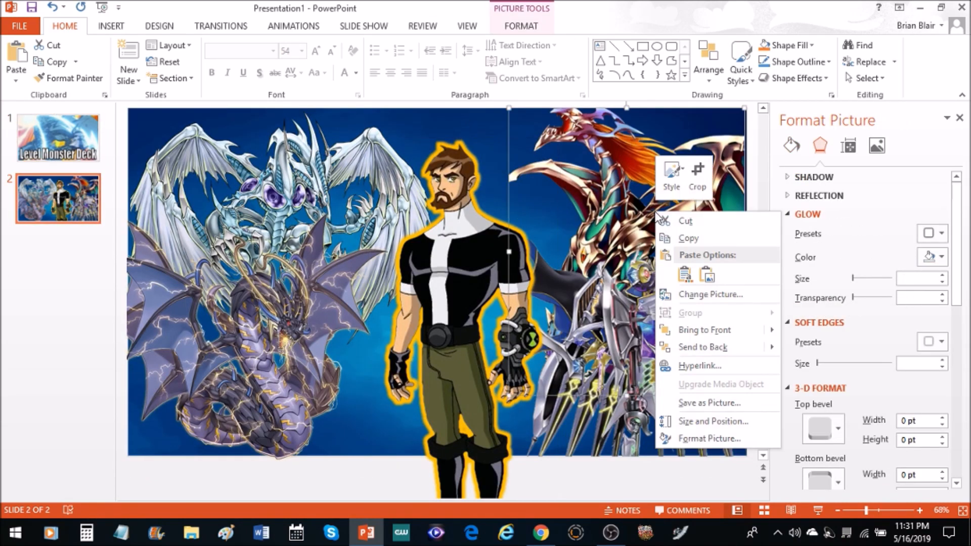
pyautogui.click(709, 272)
pyautogui.moveTo(516, 283); pyautogui.dragTo(520, 389)
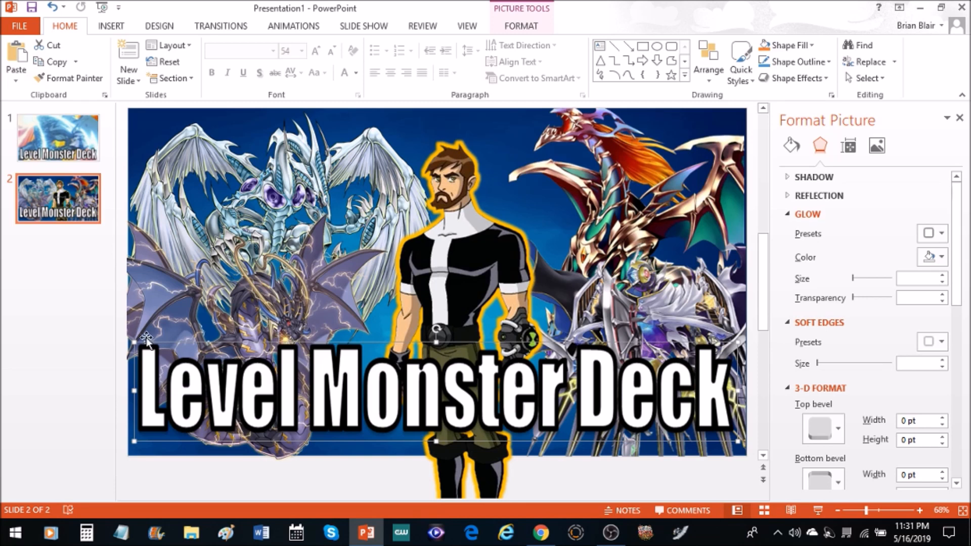
# Add a third slide and insert the bearded man's portrait photo from the Pictures folder
pyautogui.click(128, 52)
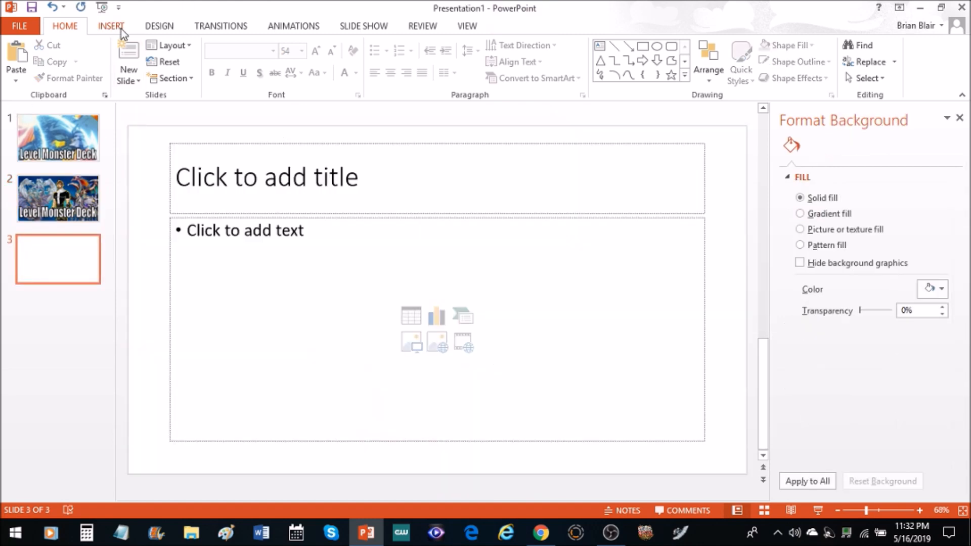
pyautogui.click(121, 26)
pyautogui.click(89, 60)
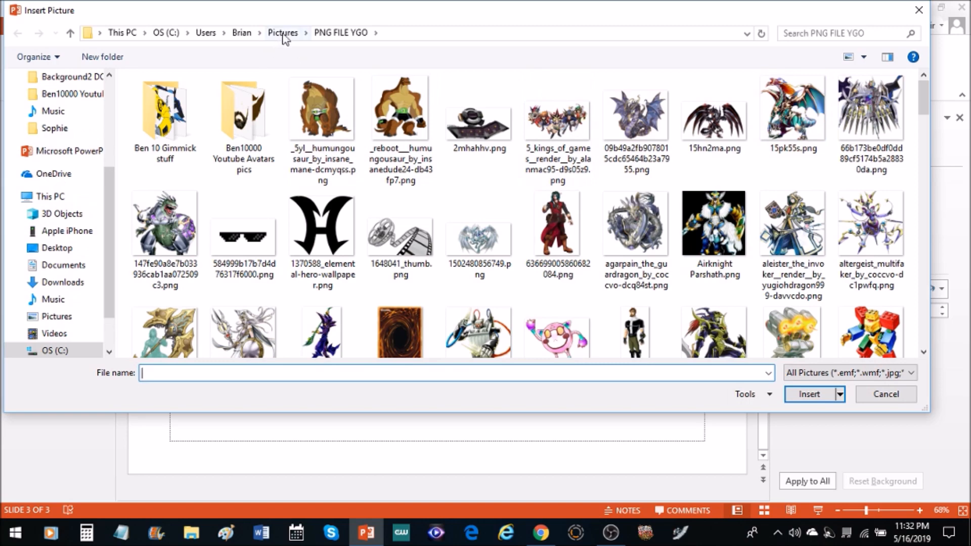
pyautogui.click(283, 33)
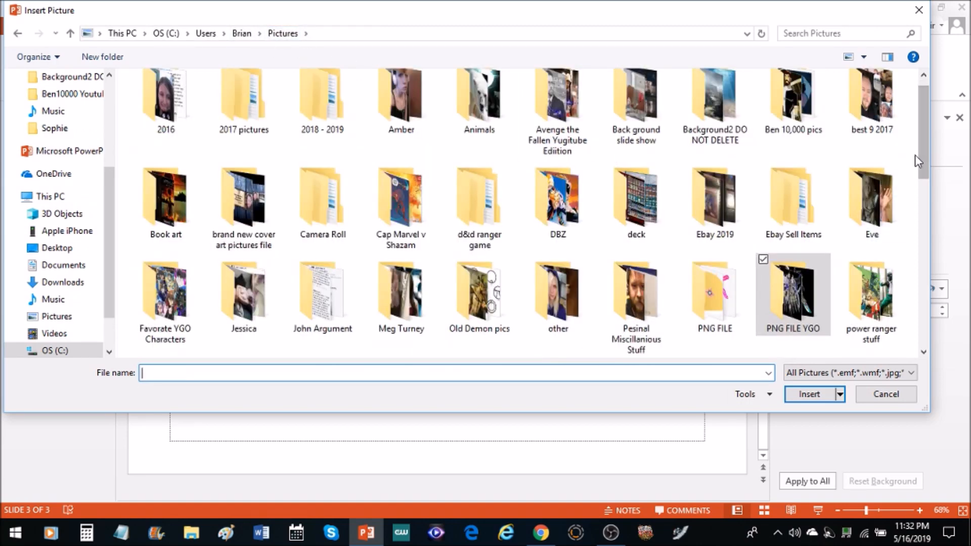
pyautogui.moveTo(920, 153); pyautogui.dragTo(920, 289)
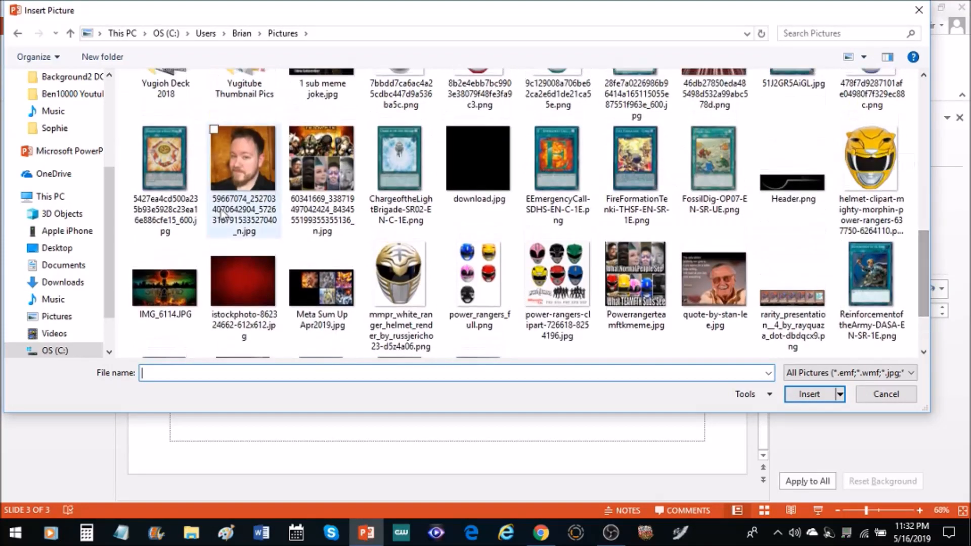
pyautogui.click(223, 213)
pyautogui.click(809, 394)
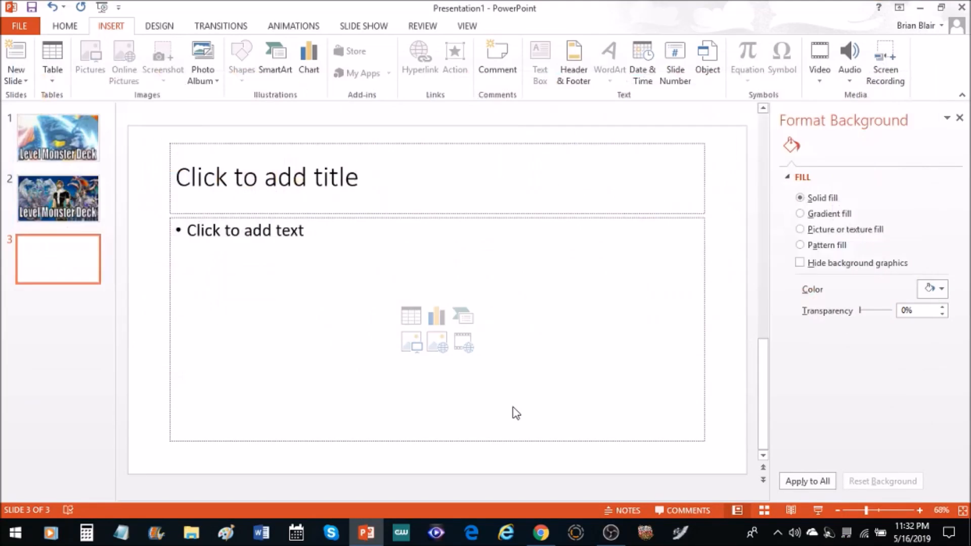
# Place the portrait photo in slide 3's upper-right corner and enlarge it to the full slide height
pyautogui.moveTo(492, 331); pyautogui.dragTo(691, 238)
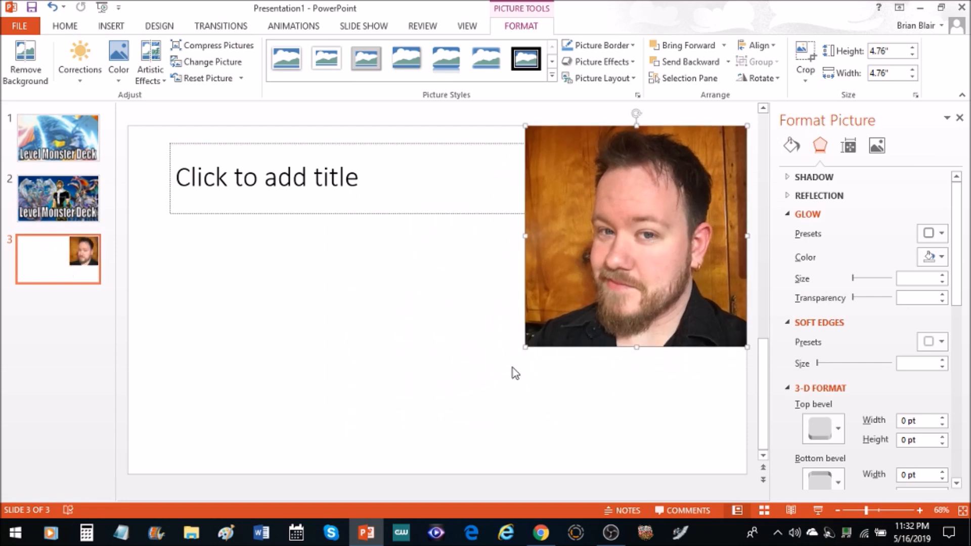
pyautogui.moveTo(525, 347); pyautogui.dragTo(440, 474)
# Insert the card image ChargeoftheLightBrigade-SR02-EN-C-1E.png from the Pictures folder onto slide 3
pyautogui.click(111, 26)
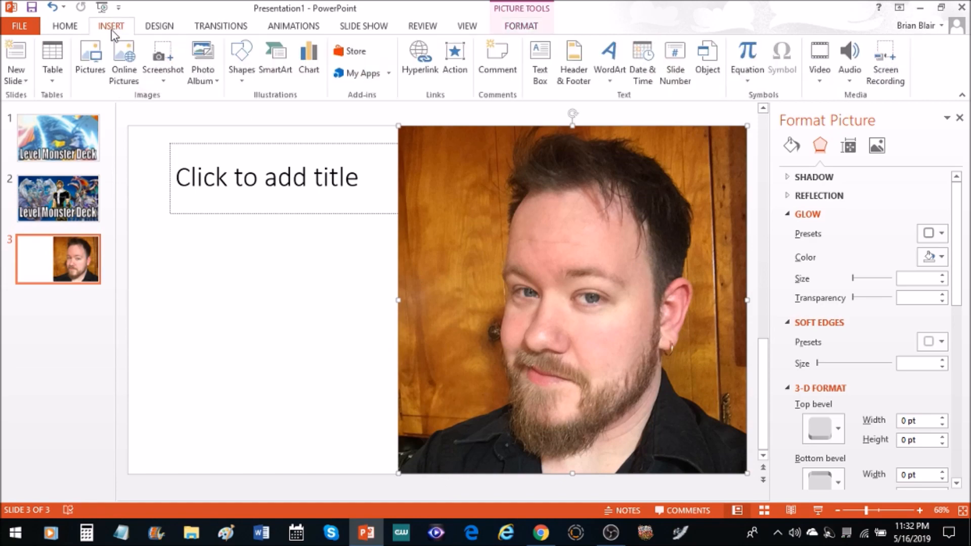
pyautogui.click(91, 55)
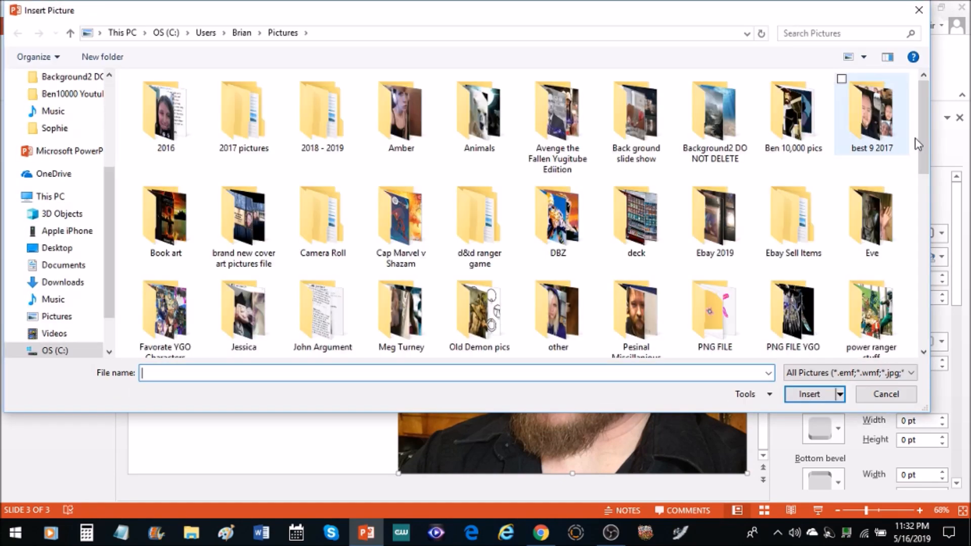
pyautogui.scroll(-10, 907, 283)
pyautogui.scroll(1, 902, 314)
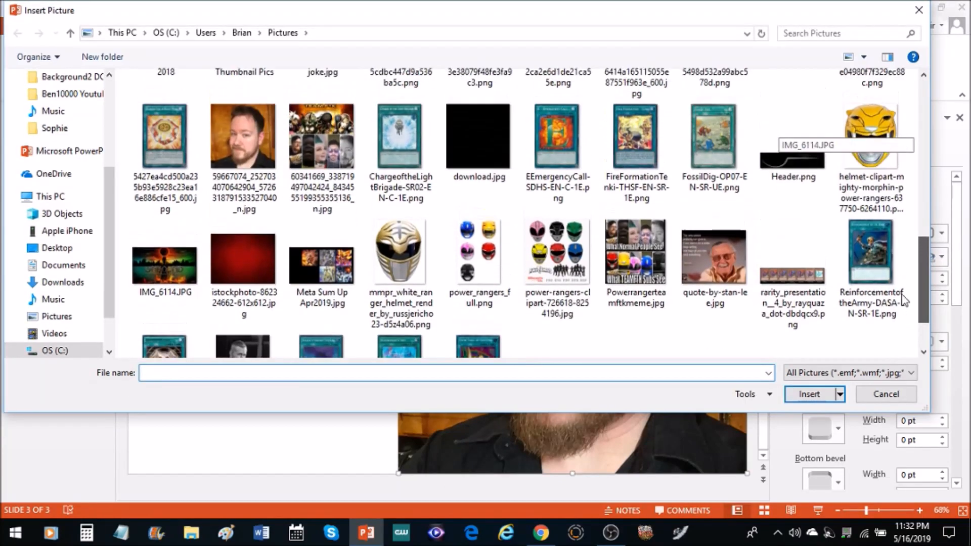
pyautogui.click(404, 121)
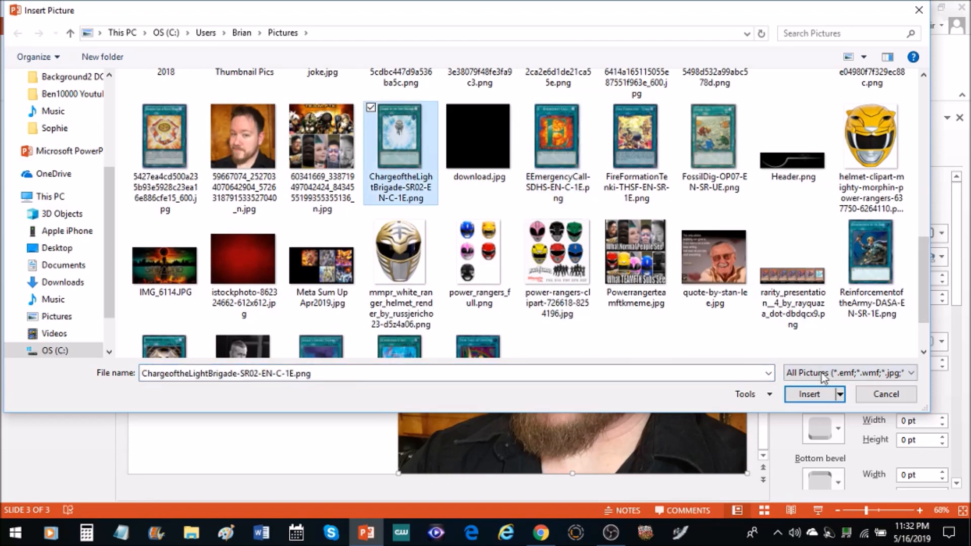
pyautogui.click(810, 393)
# Place the card in slide 3's upper-left corner and enlarge it to about 8.76" by 5.95" to meet the portrait
pyautogui.moveTo(493, 278); pyautogui.dragTo(293, 267)
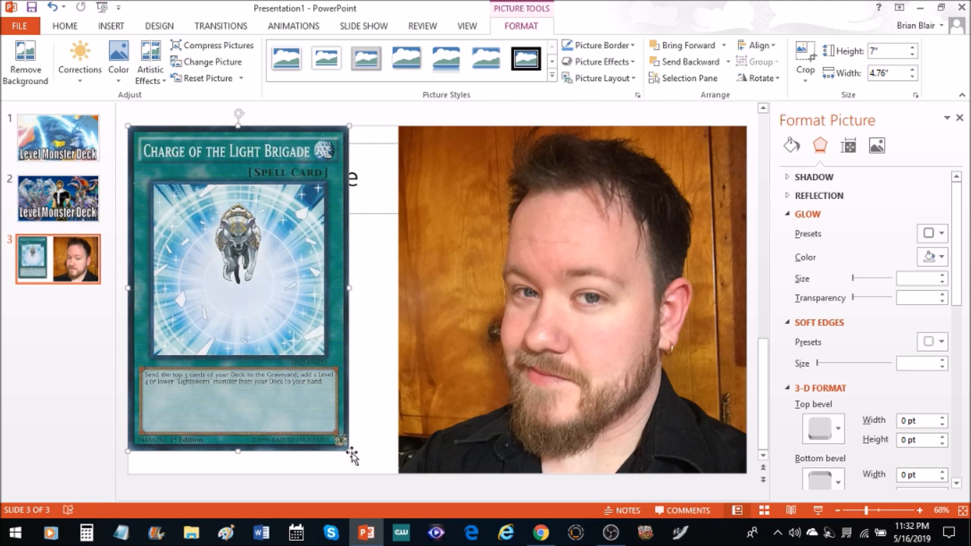
pyautogui.moveTo(352, 451); pyautogui.dragTo(404, 498)
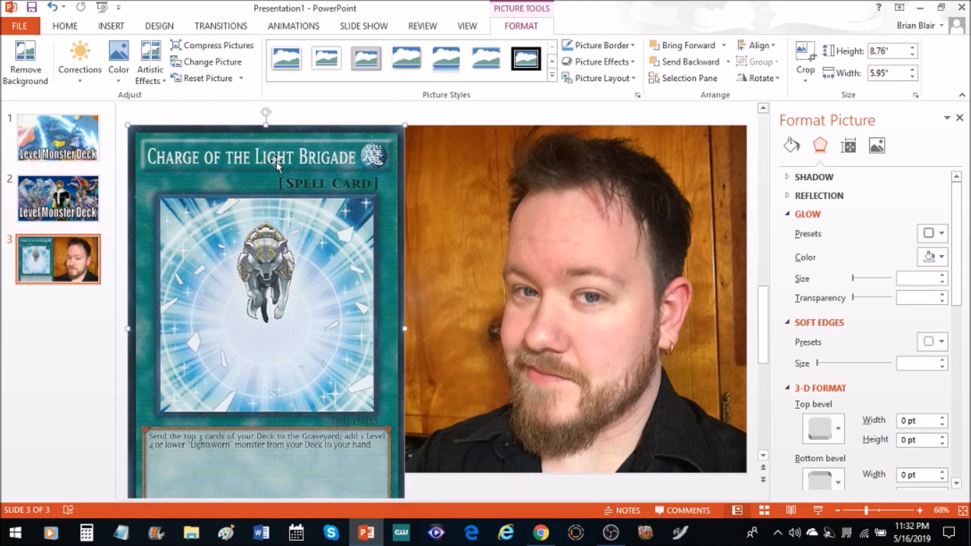
# Crop the card's lower end at the slide's lower edge, leaving it about 7.49" high
pyautogui.click(801, 60)
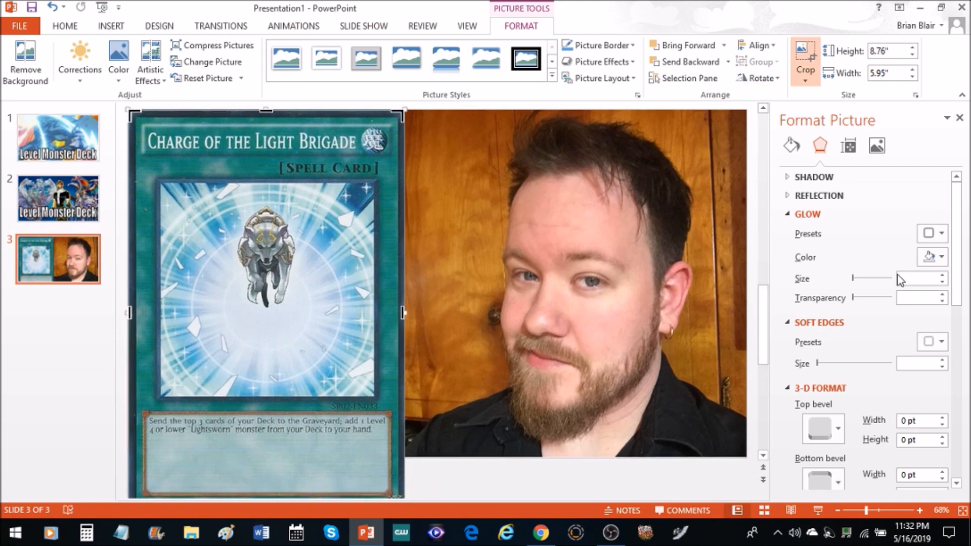
pyautogui.moveTo(764, 321); pyautogui.dragTo(761, 422)
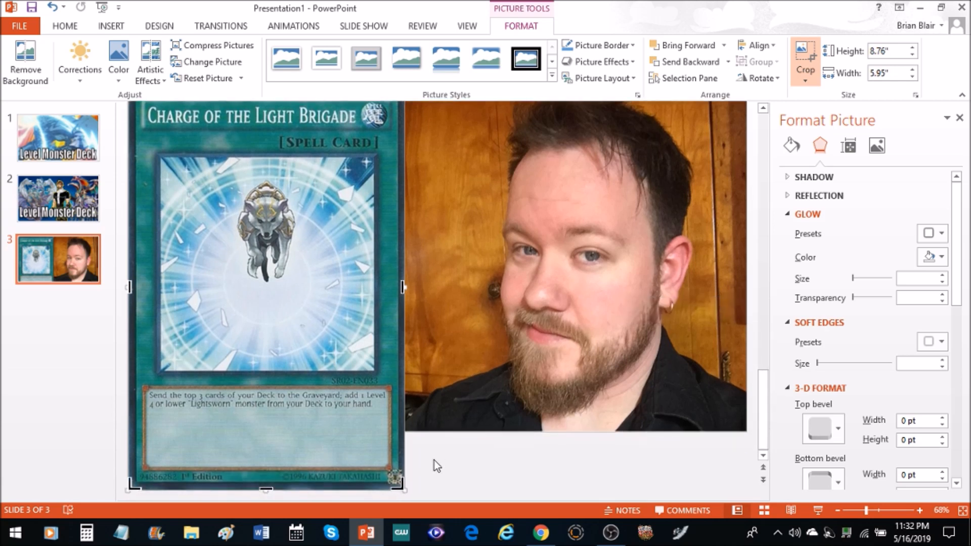
pyautogui.moveTo(266, 489); pyautogui.dragTo(277, 435)
pyautogui.click(805, 57)
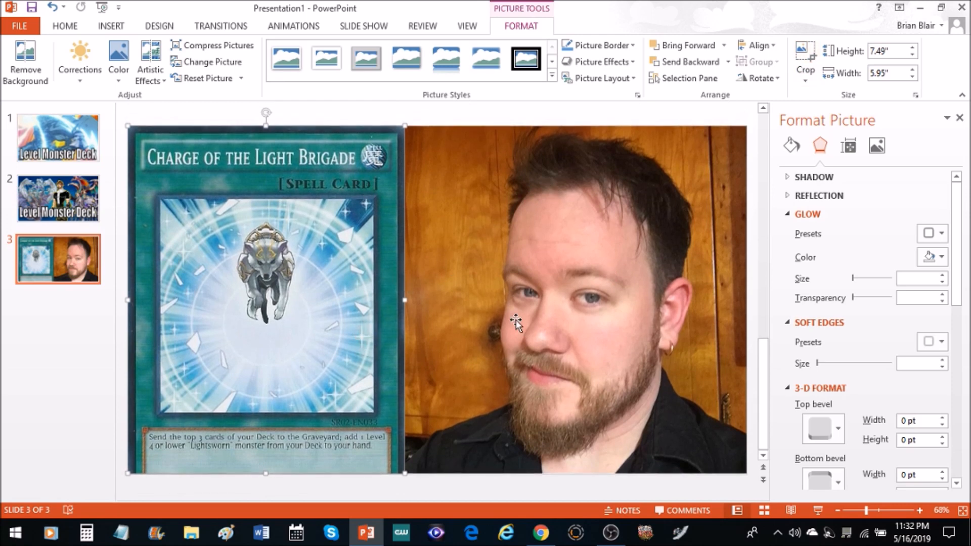
# Review the thumbnail designs on slides 1, 2 and 3, ending with the card picture selected on slide 3
pyautogui.click(72, 144)
pyautogui.click(68, 203)
pyautogui.click(74, 265)
pyautogui.click(69, 199)
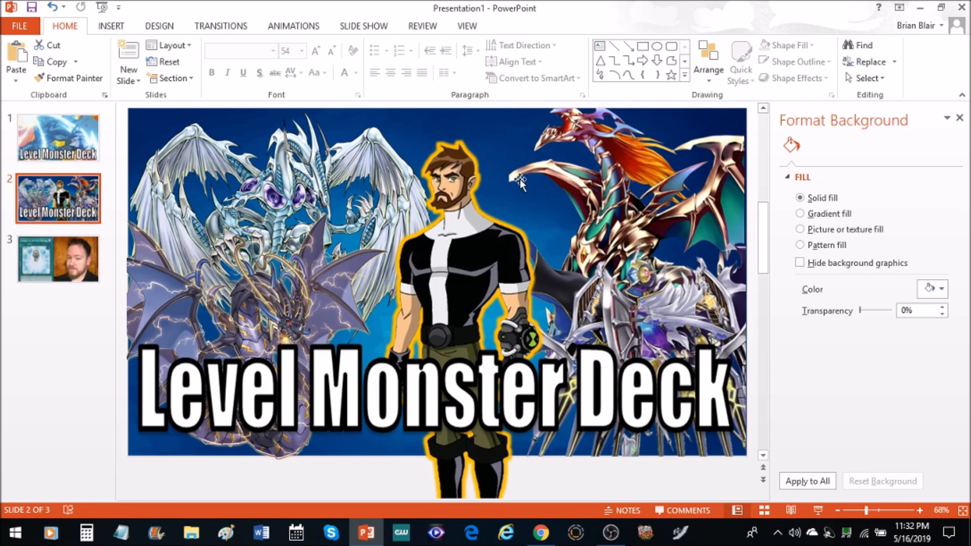
pyautogui.click(71, 264)
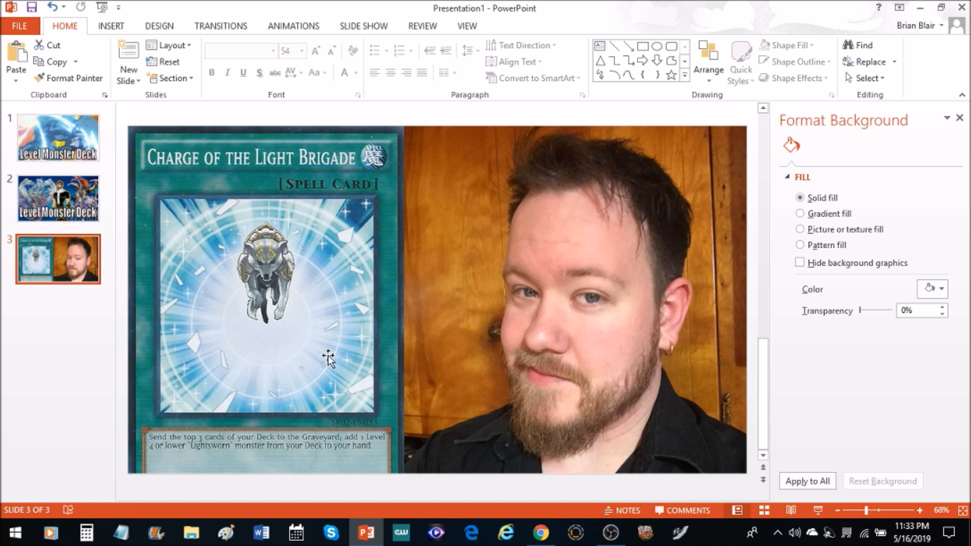
pyautogui.click(365, 384)
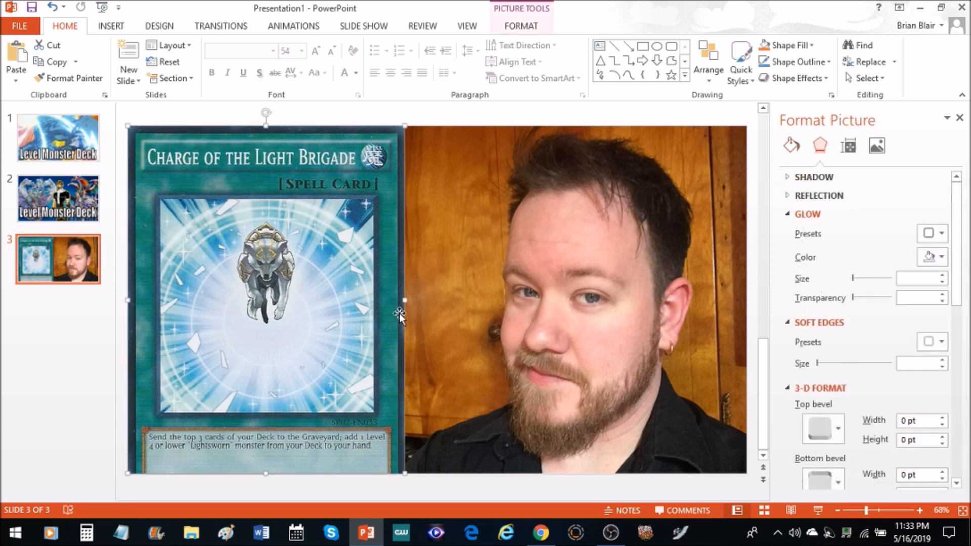